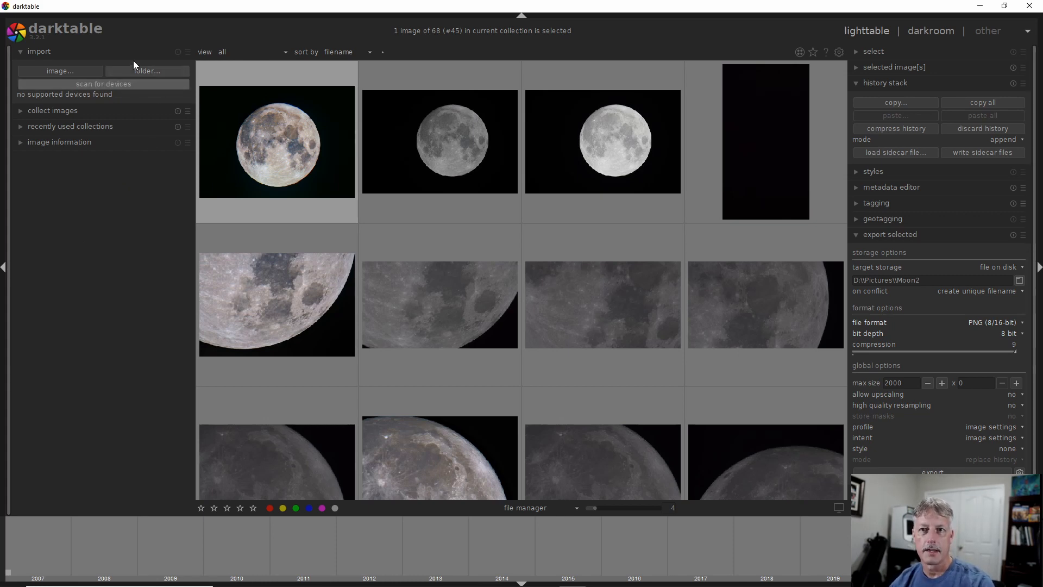
Step: Import the photo folder 11100803 from the card's DCIM directory
{"action": "left_click", "coordinate": [143, 71]}
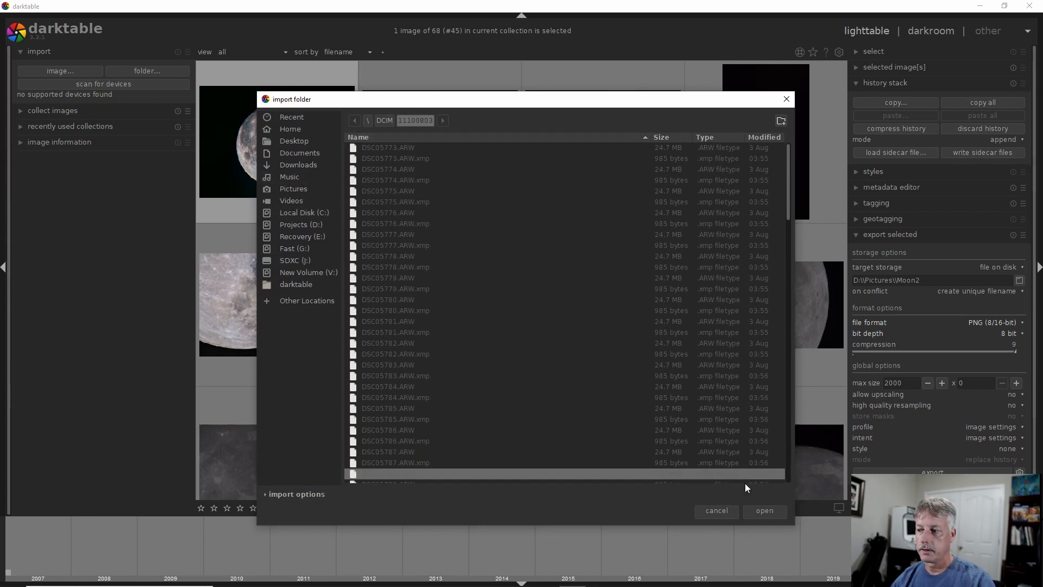
{"action": "left_click", "coordinate": [754, 513]}
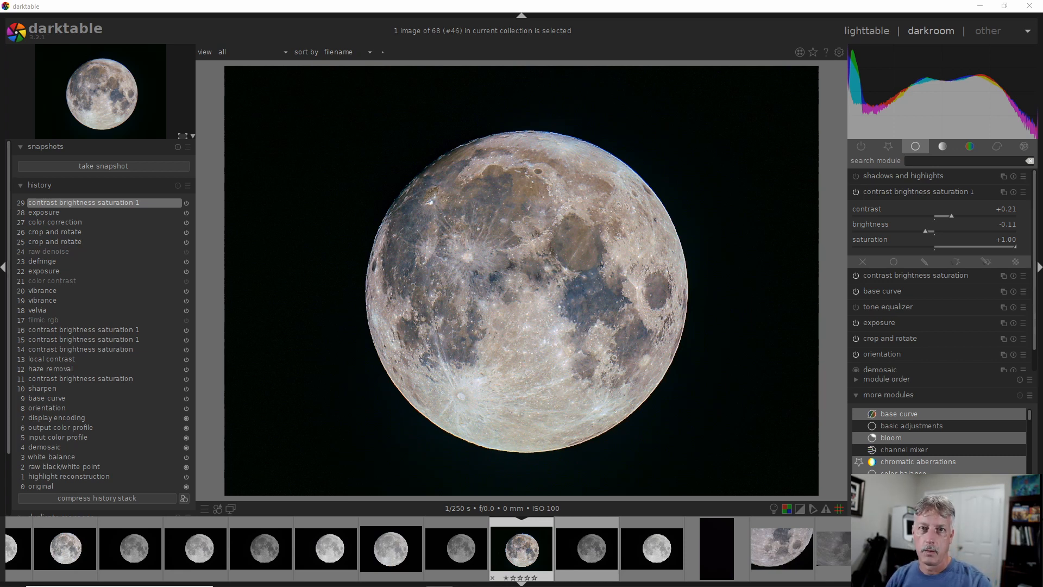
Step: Open the unedited grey full-moon photo beside the finished version and expand its crop and rotate module
{"action": "left_click", "coordinate": [458, 548]}
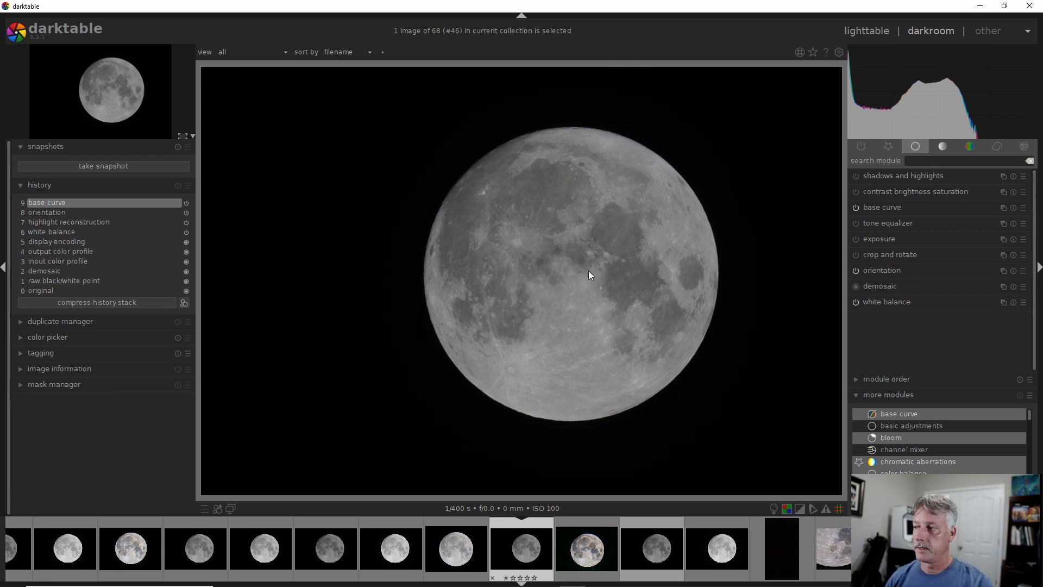
{"action": "left_click", "coordinate": [915, 146]}
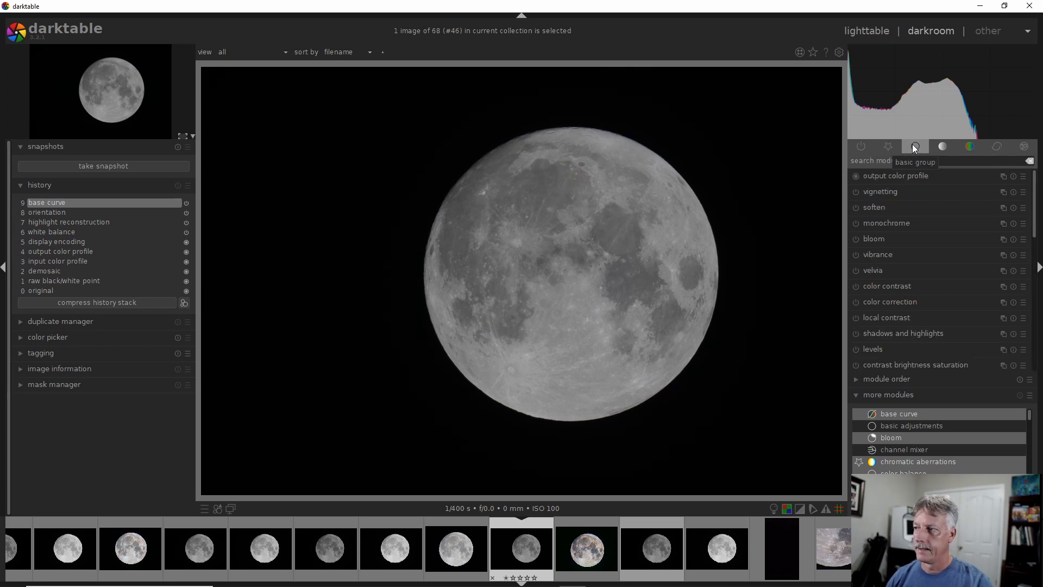
{"action": "left_click", "coordinate": [912, 146]}
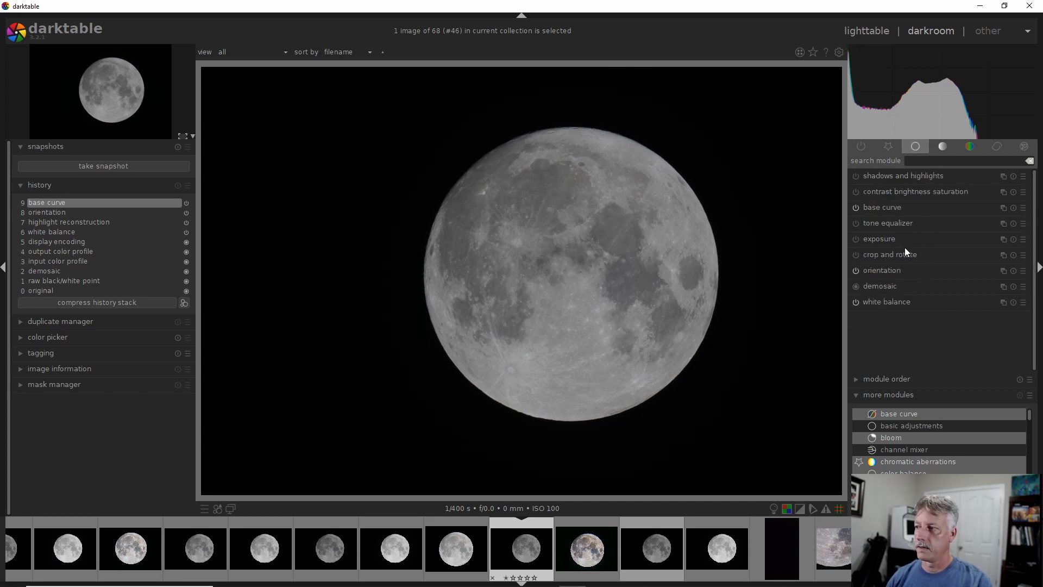
{"action": "left_click", "coordinate": [892, 255]}
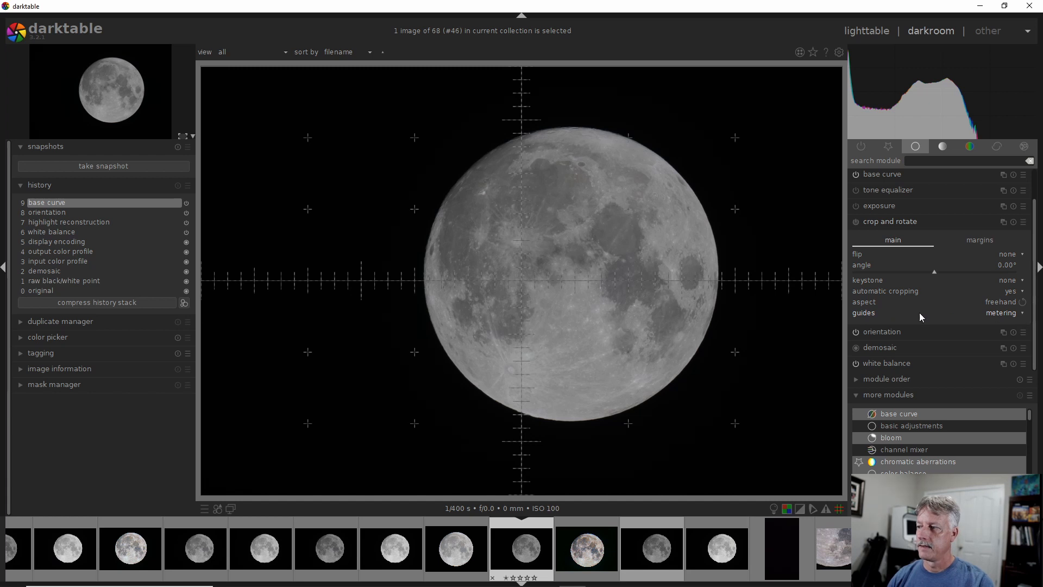
Step: Preview the rules of thirds and diagonal method crop guides, and return to the metering guide
{"action": "left_click", "coordinate": [1005, 315]}
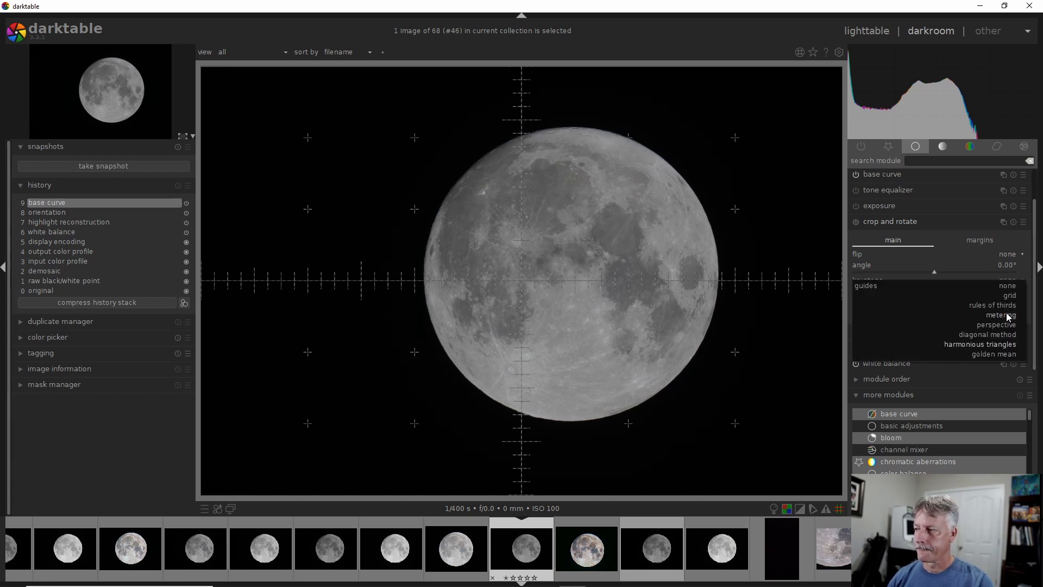
{"action": "left_click", "coordinate": [1010, 306]}
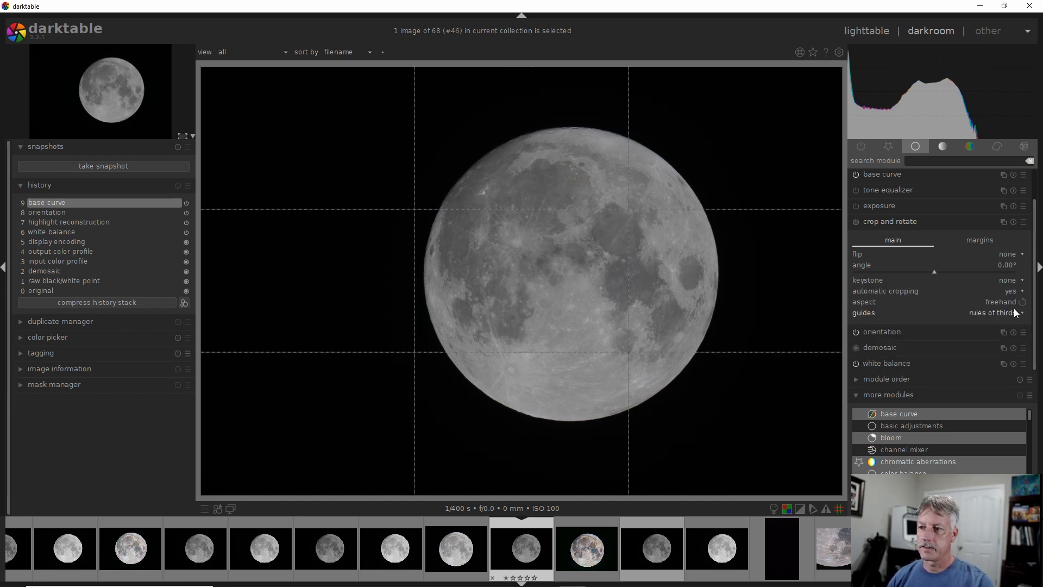
{"action": "left_click", "coordinate": [1013, 312]}
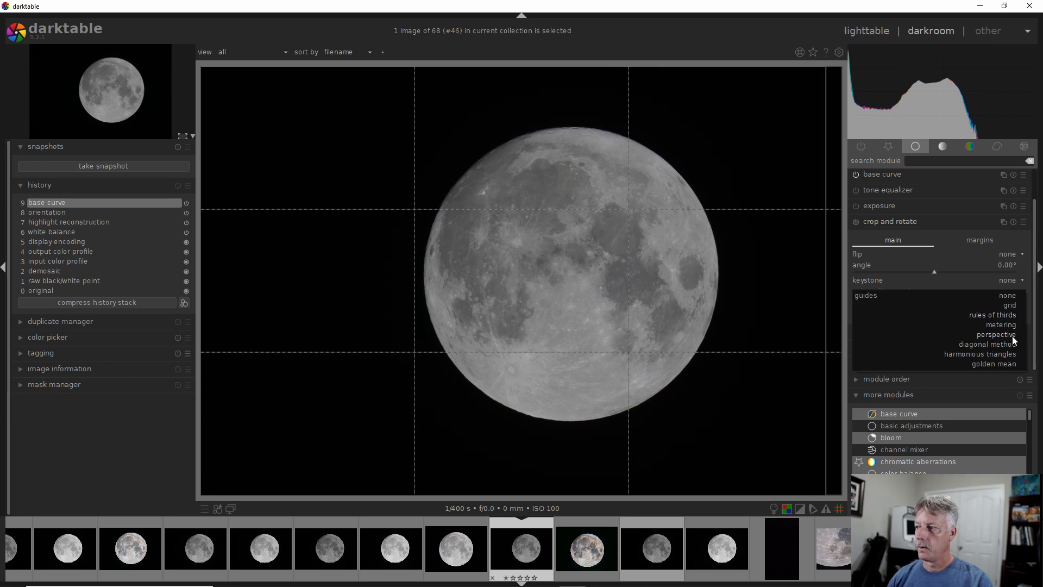
{"action": "left_click", "coordinate": [1000, 344]}
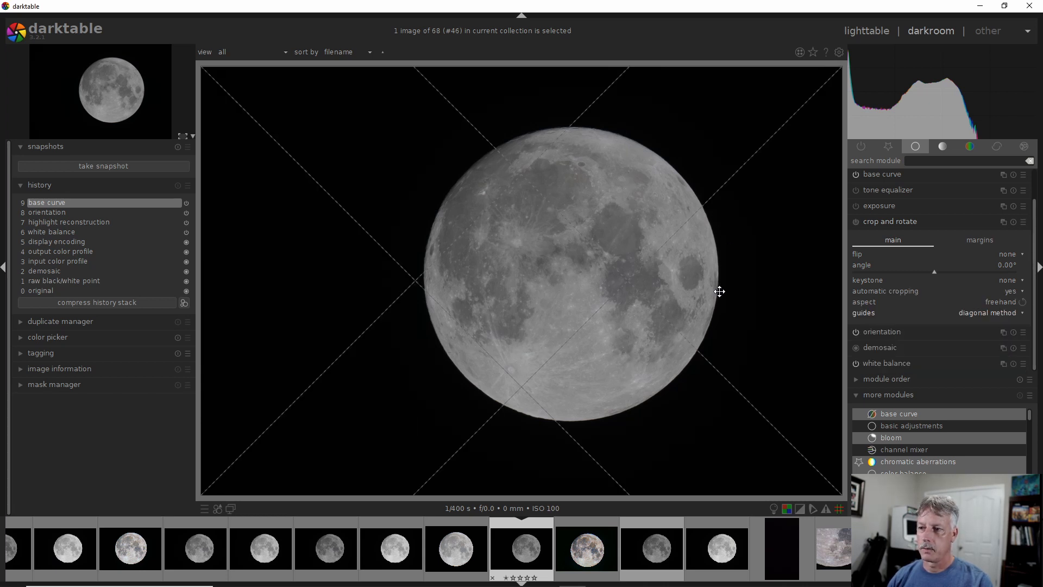
{"action": "left_click", "coordinate": [991, 313]}
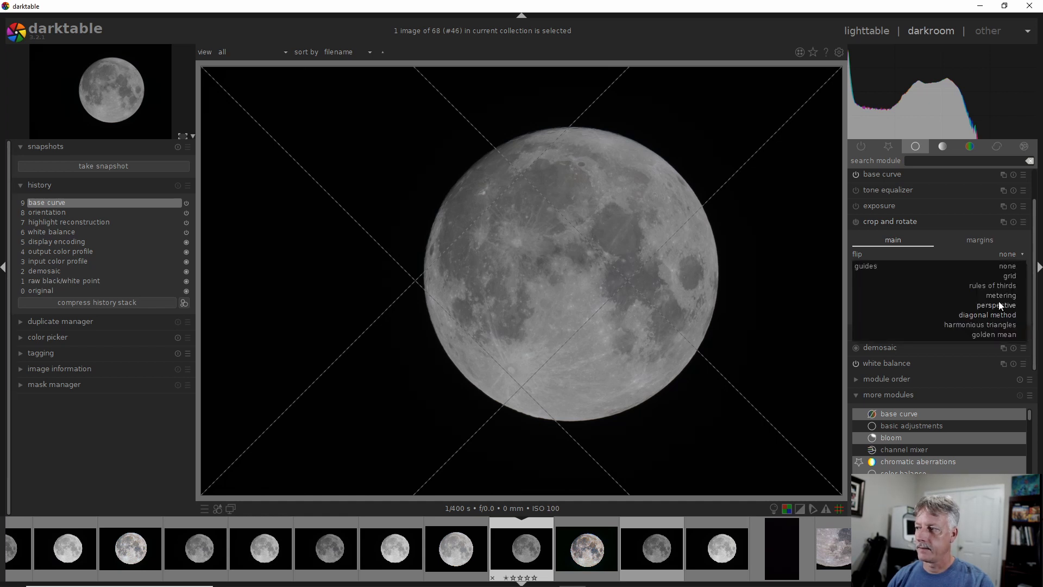
{"action": "left_click", "coordinate": [1002, 295]}
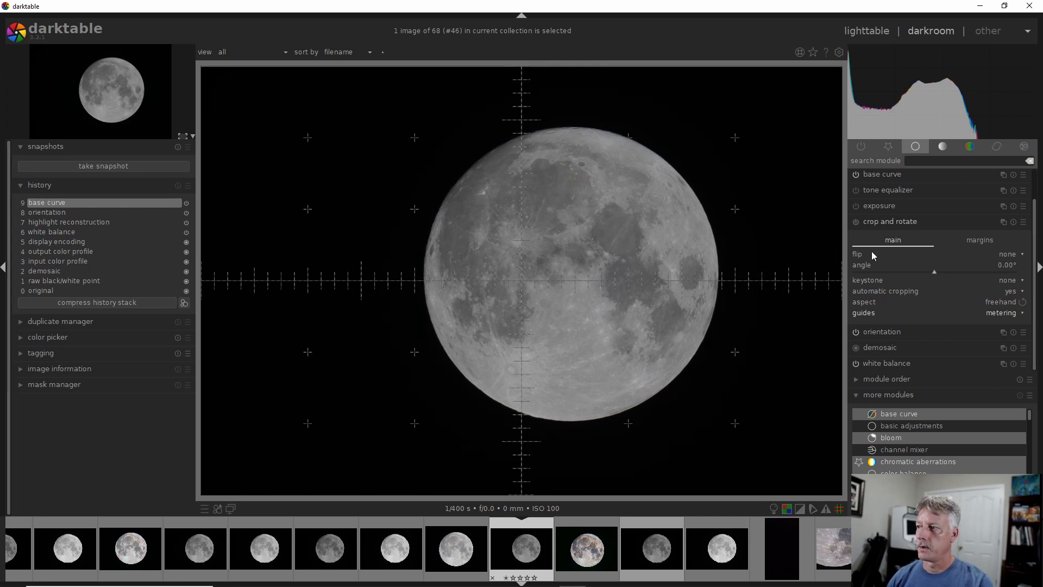
Step: Crop the photo from the corners so the moon sits centred on the metering guide, and apply the crop
{"action": "left_click", "coordinate": [208, 75]}
{"action": "left_click_drag", "start_coordinate": [208, 75], "coordinate": [314, 82]}
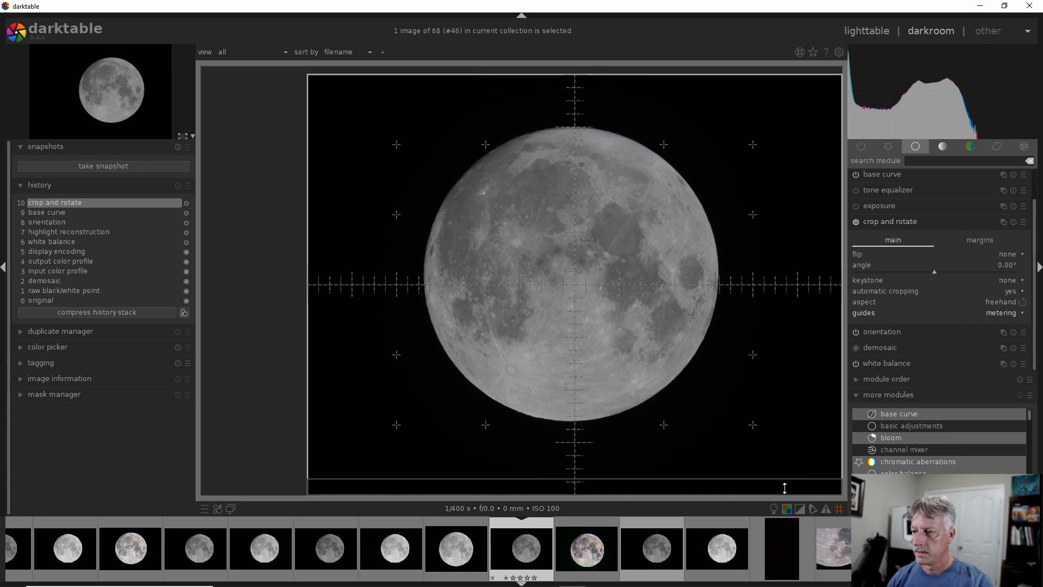
{"action": "left_click_drag", "start_coordinate": [833, 486], "coordinate": [833, 463]}
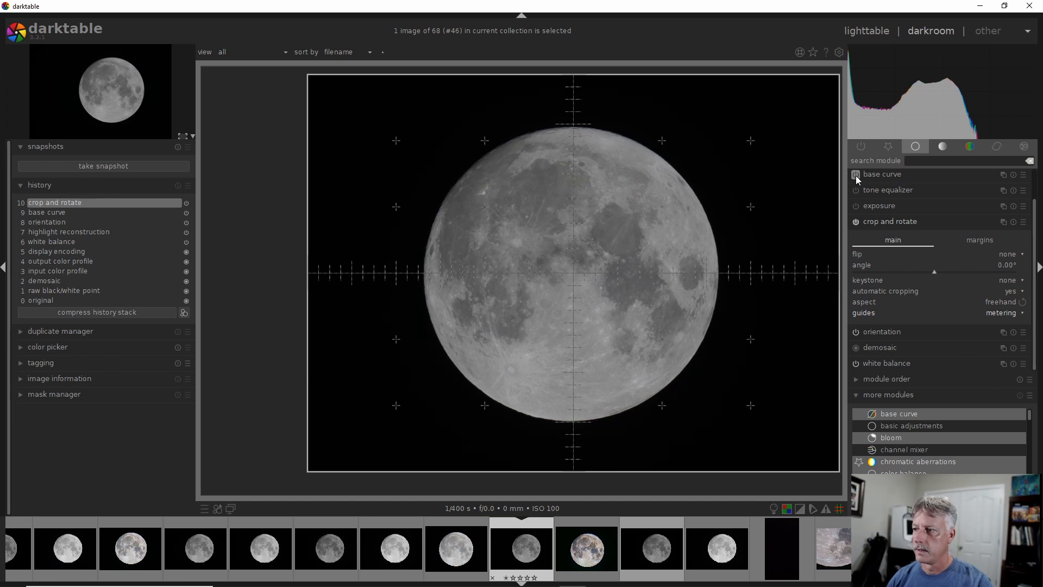
{"action": "left_click_drag", "start_coordinate": [836, 83], "coordinate": [835, 86]}
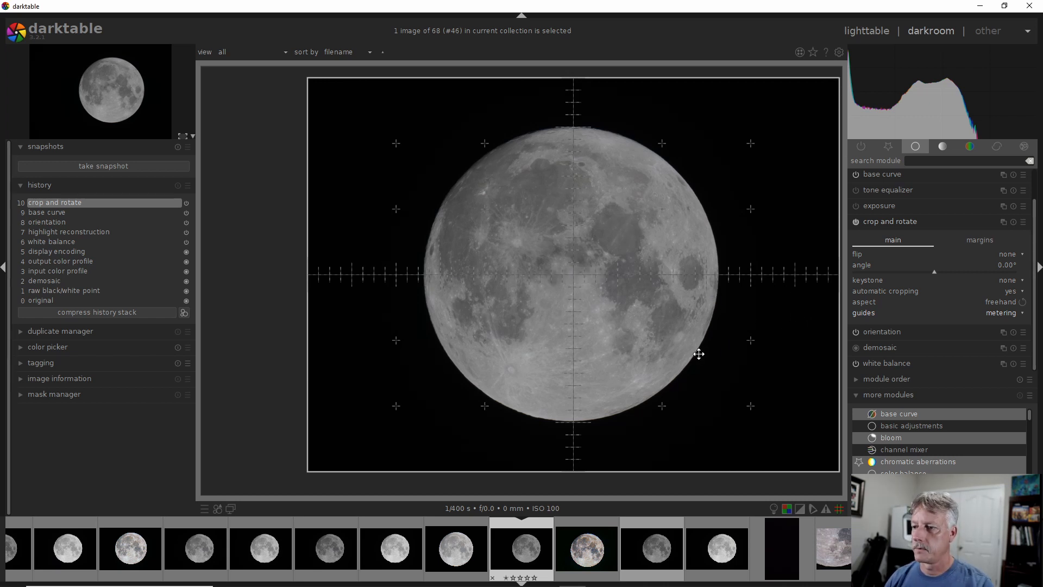
{"action": "left_click", "coordinate": [885, 222]}
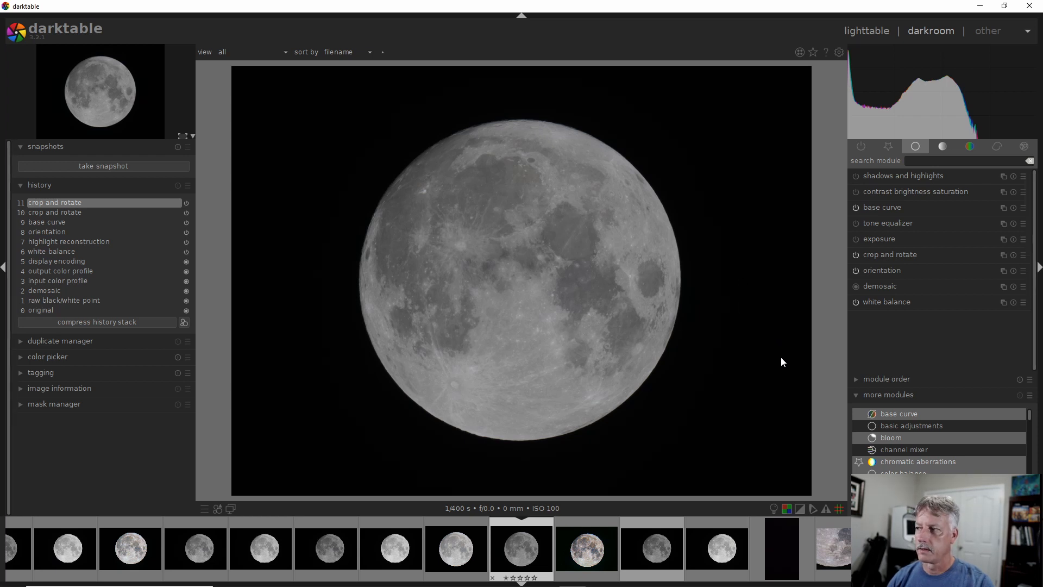
Step: Raise the photo's saturation to +1.00 in the contrast brightness saturation module
{"action": "left_click", "coordinate": [876, 191]}
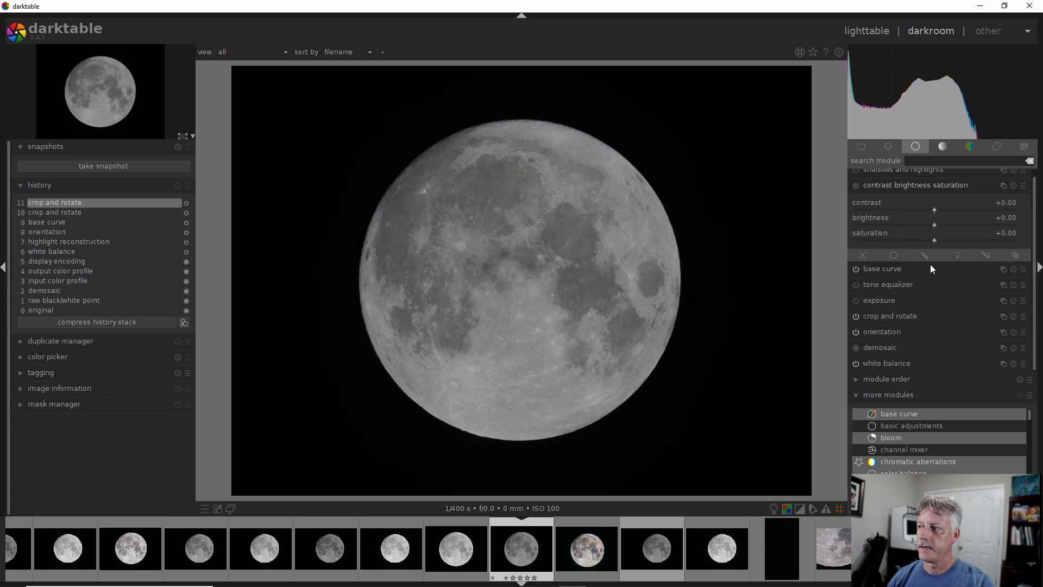
{"action": "left_click_drag", "start_coordinate": [934, 239], "coordinate": [1003, 240]}
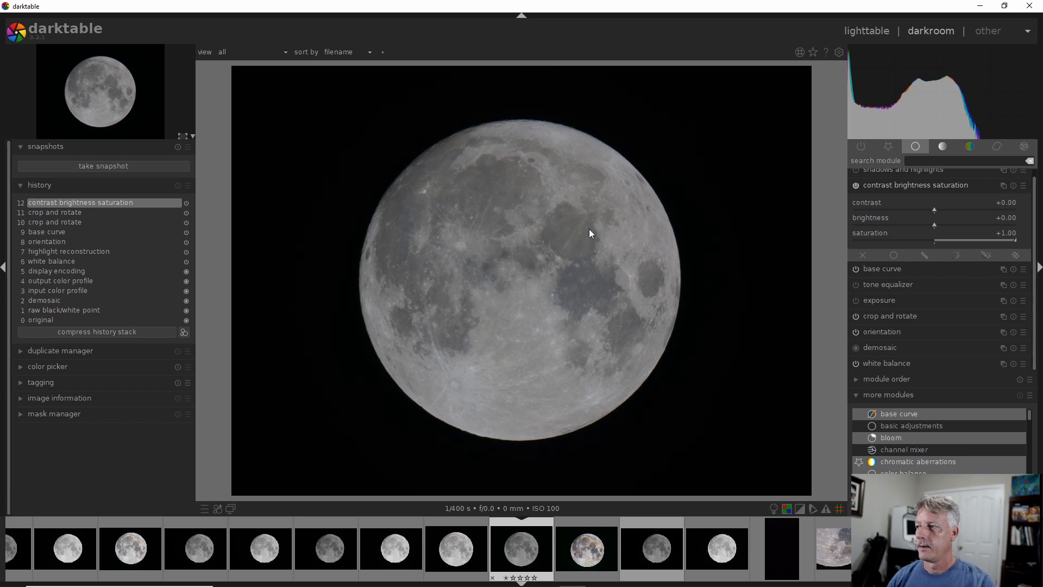
Step: Boost the moon's colors by setting vibrance to 100% and velvia strength to 100%
{"action": "left_click", "coordinate": [970, 147]}
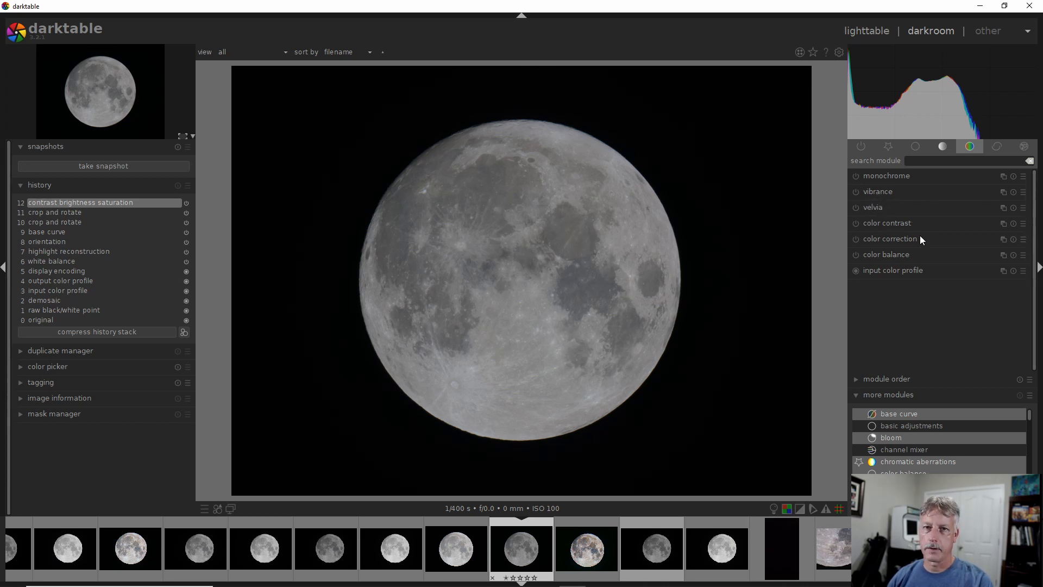
{"action": "left_click", "coordinate": [857, 396]}
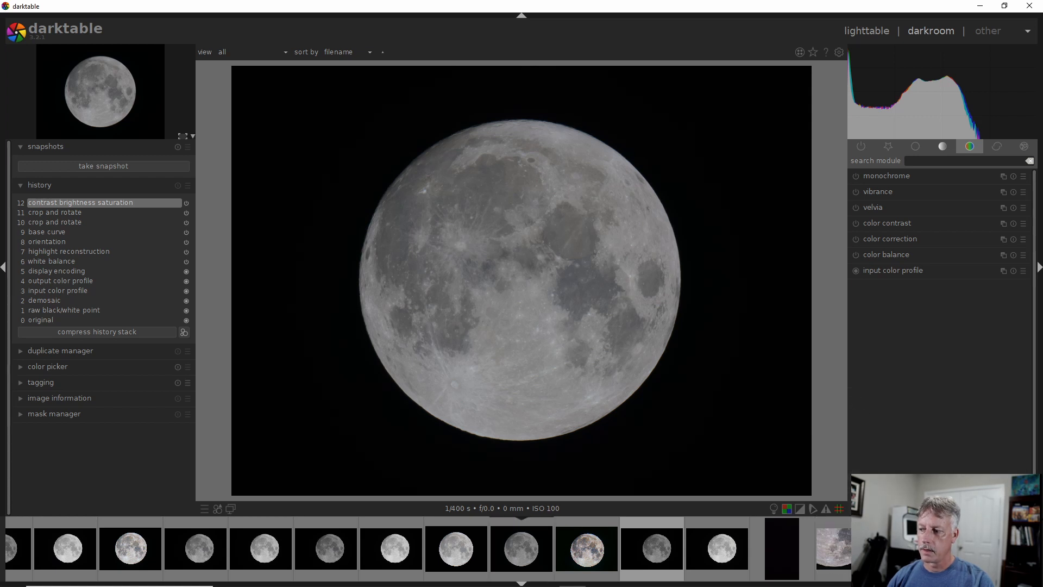
{"action": "left_click", "coordinate": [891, 506]}
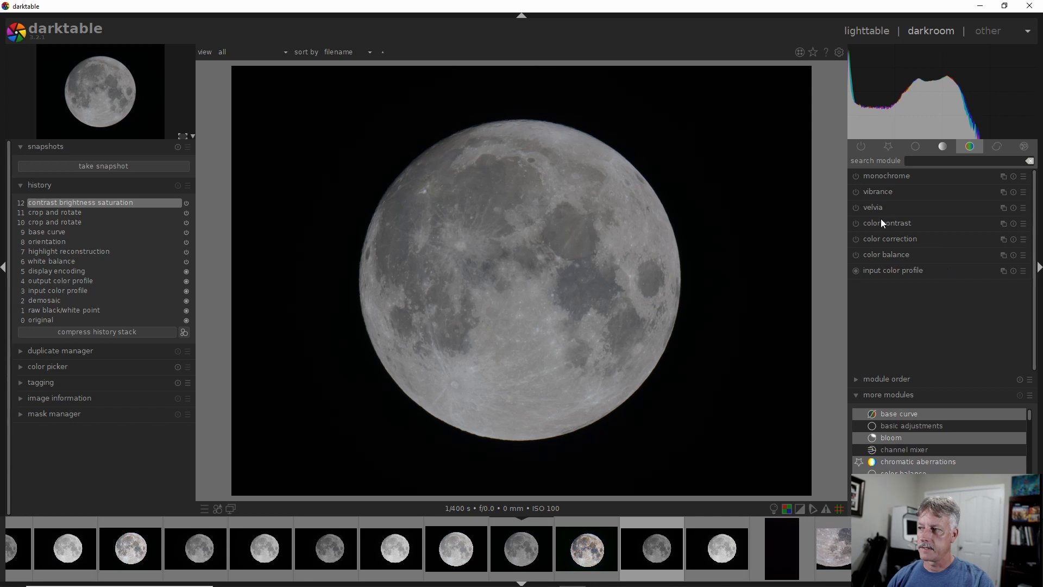
{"action": "scroll", "coordinate": [923, 457], "scroll_direction": "down", "scroll_amount": 7}
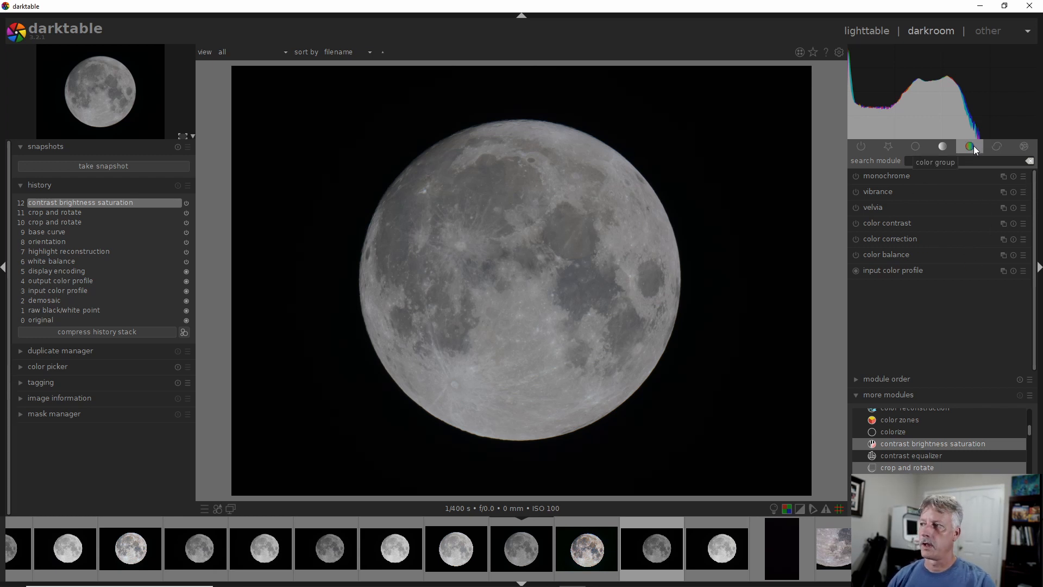
{"action": "left_click", "coordinate": [877, 190]}
{"action": "left_click_drag", "start_coordinate": [894, 216], "coordinate": [960, 214]}
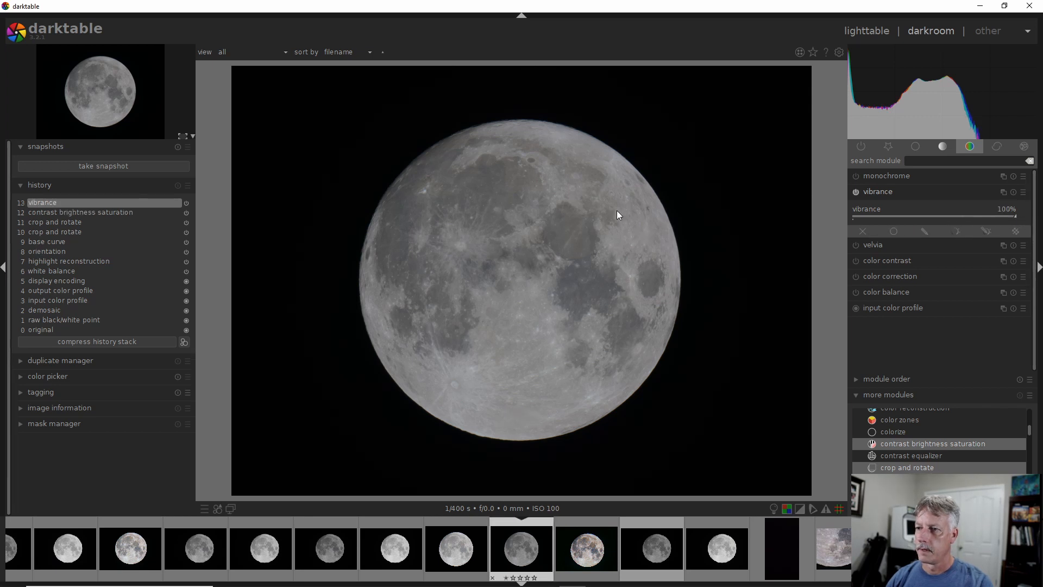
{"action": "left_click", "coordinate": [872, 245]}
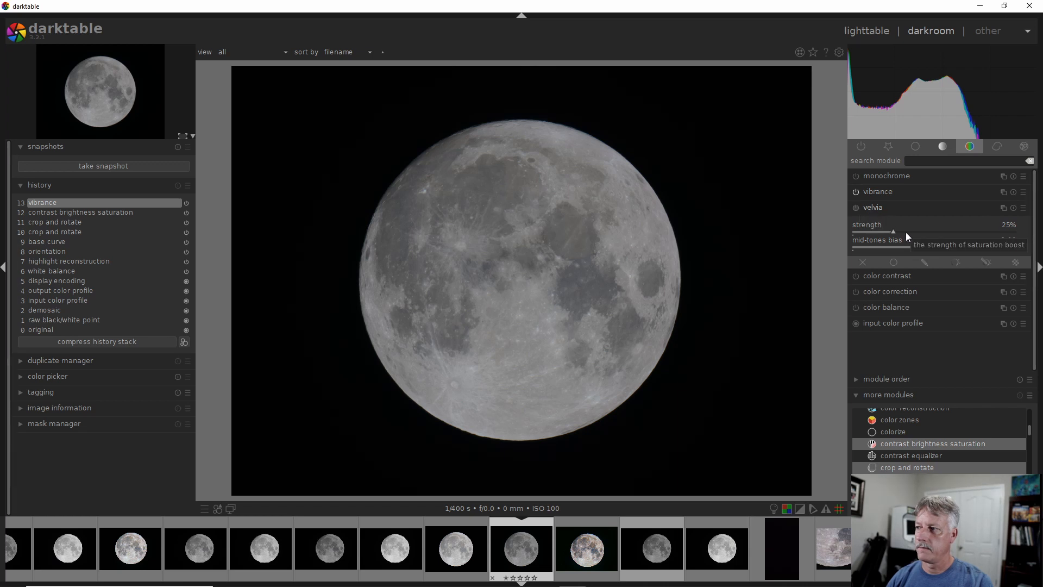
{"action": "left_click_drag", "start_coordinate": [892, 233], "coordinate": [1035, 235]}
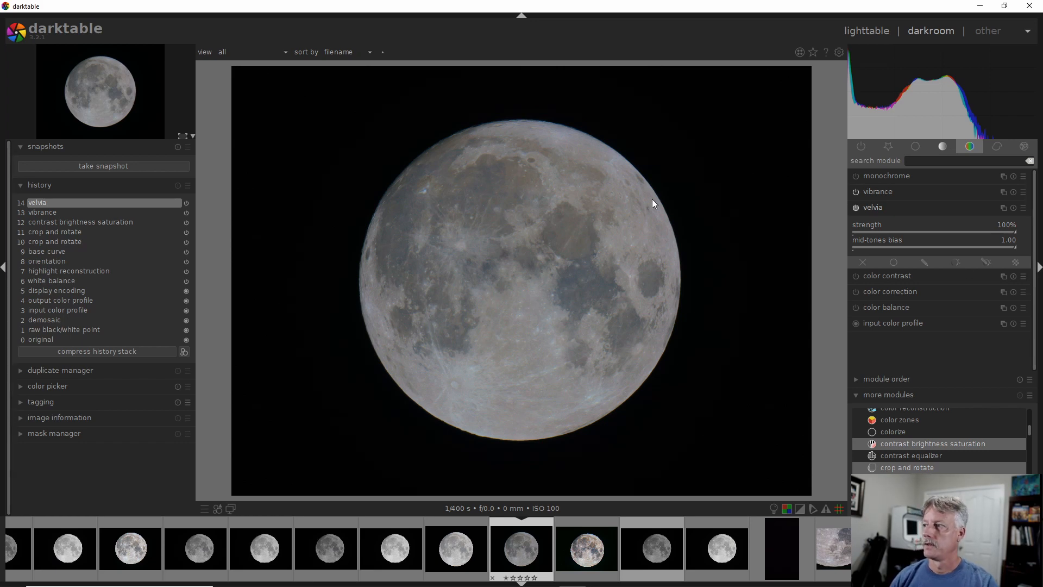
Step: Apply haze removal with a strength of +0.23, switching it off and on to compare the effect
{"action": "left_click", "coordinate": [997, 145]}
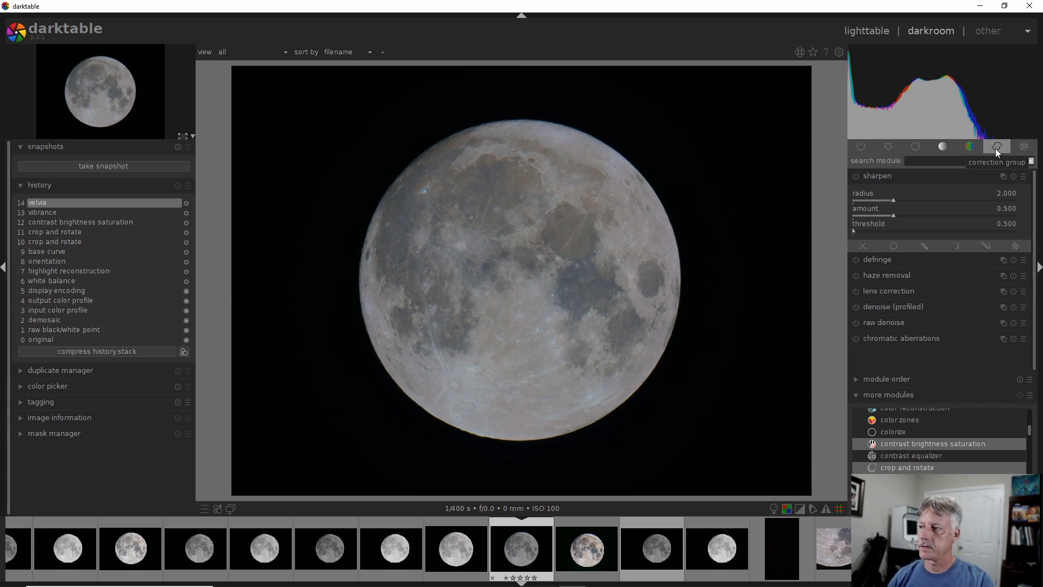
{"action": "left_click", "coordinate": [883, 275]}
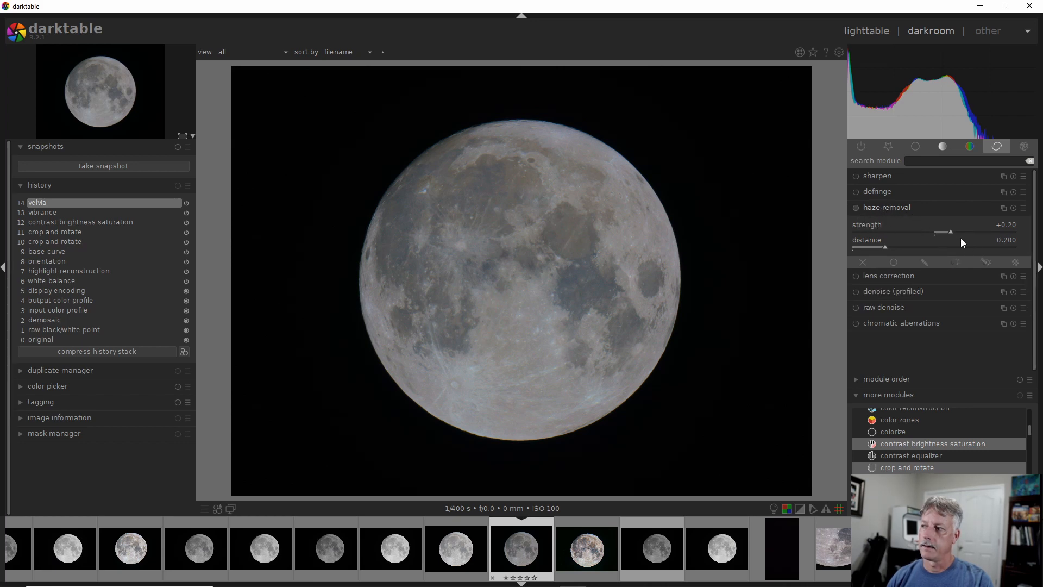
{"action": "scroll", "coordinate": [951, 232], "scroll_direction": "up", "scroll_amount": 1}
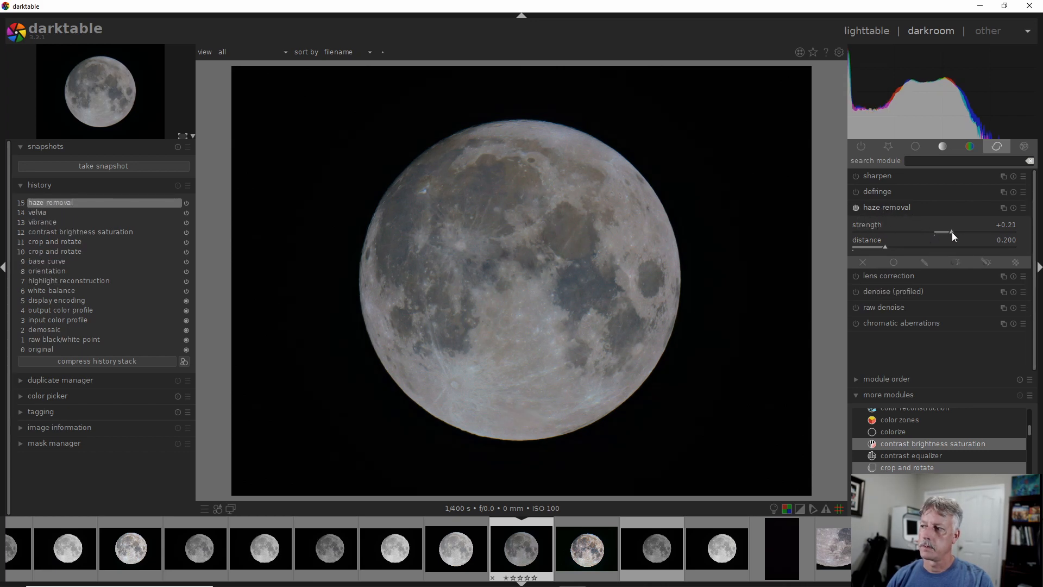
{"action": "left_click_drag", "start_coordinate": [951, 233], "coordinate": [953, 232]}
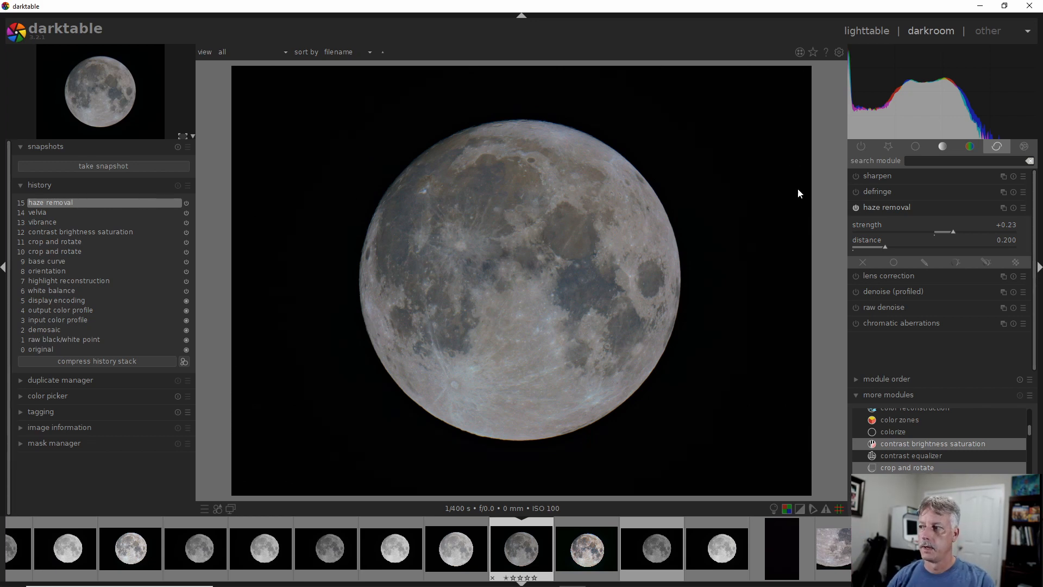
{"action": "left_click", "coordinate": [856, 208]}
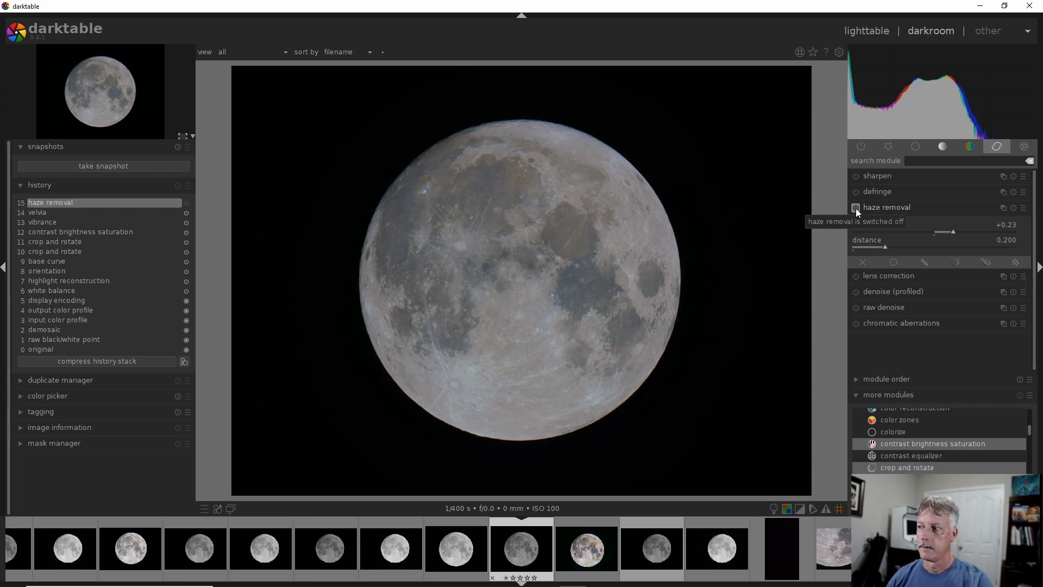
{"action": "left_click", "coordinate": [855, 207]}
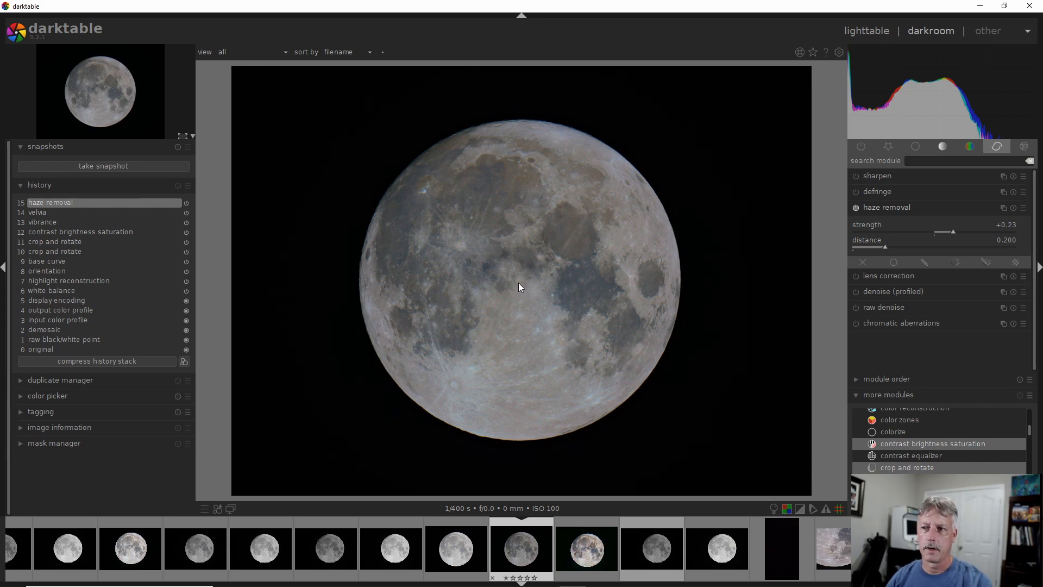
Step: Sharpen the moon photo with the sharpen amount set to 1.987
{"action": "scroll", "coordinate": [519, 284], "scroll_direction": "up", "scroll_amount": 1}
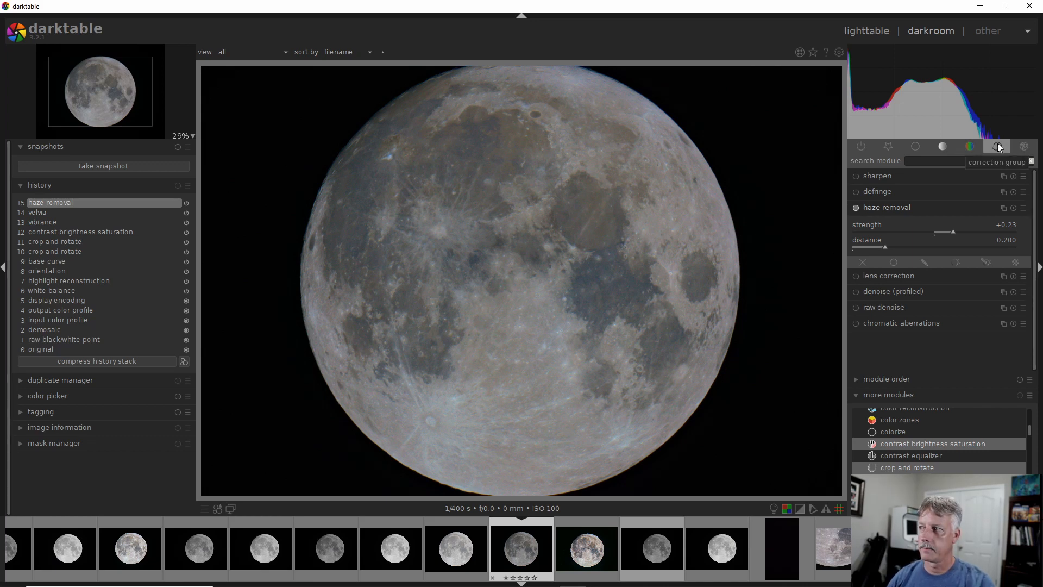
{"action": "left_click", "coordinate": [878, 175]}
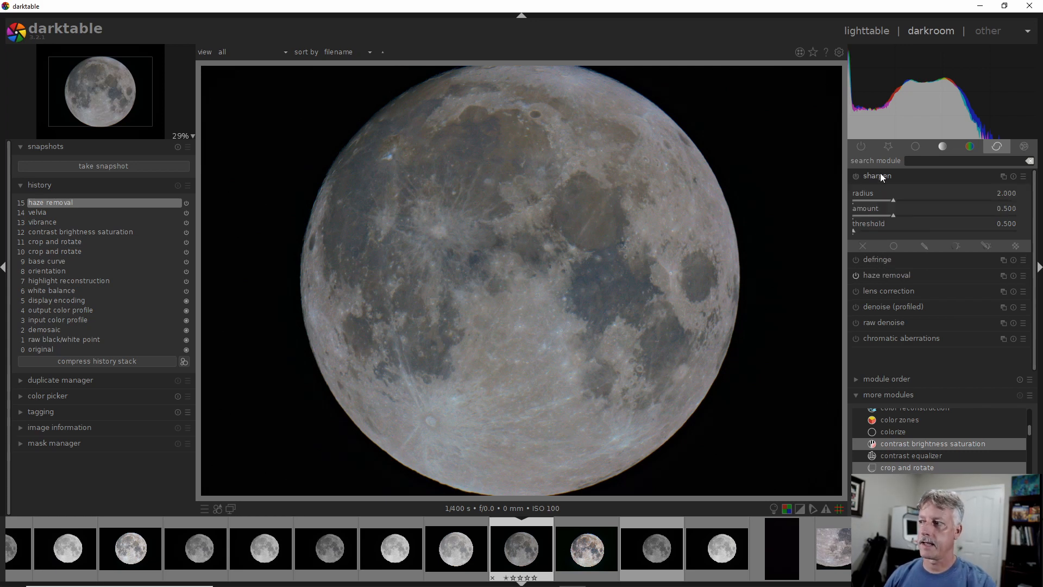
{"action": "scroll", "coordinate": [894, 214], "scroll_direction": "up", "scroll_amount": 1}
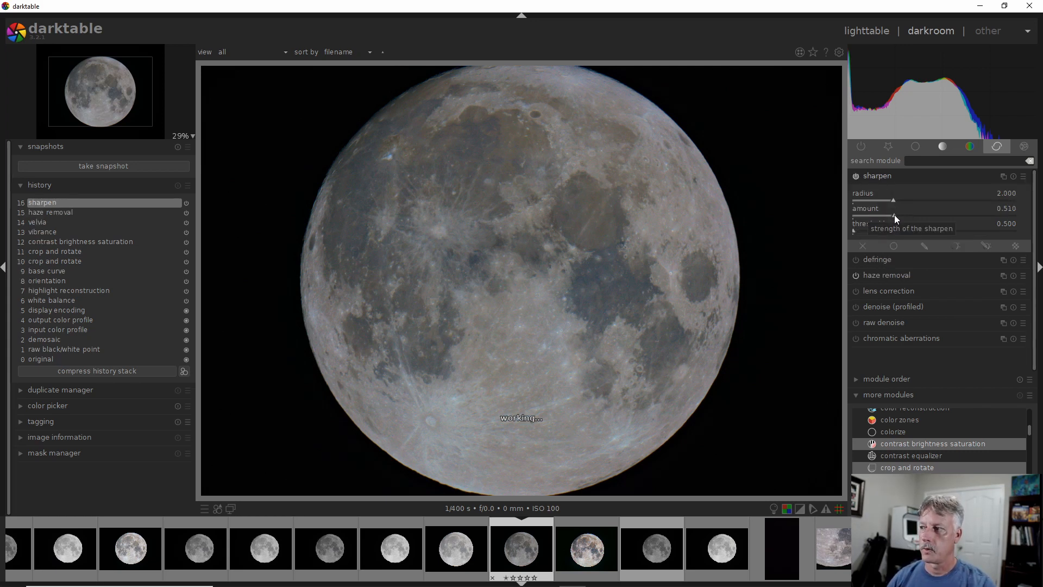
{"action": "left_click_drag", "start_coordinate": [894, 215], "coordinate": [1016, 217]}
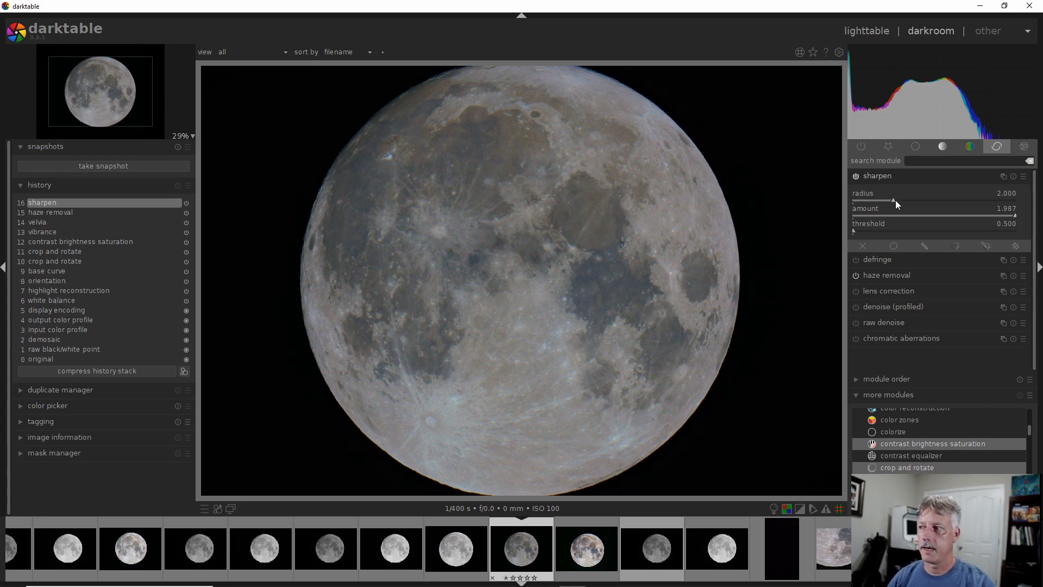
Step: Set the sharpen radius to 7.073 and switch the sharpening off and on to compare its effect
{"action": "left_click_drag", "start_coordinate": [894, 200], "coordinate": [997, 204]}
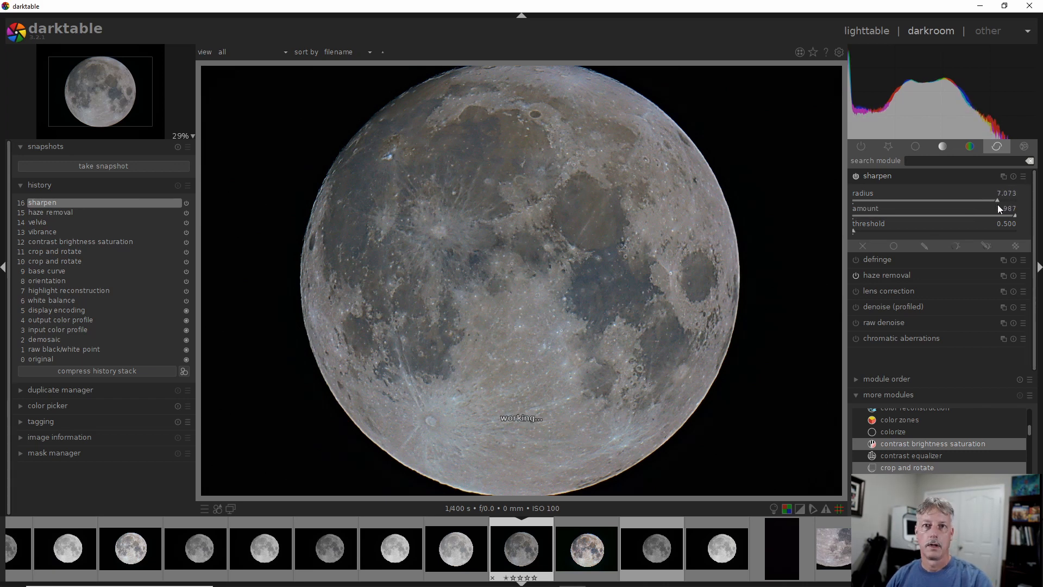
{"action": "left_click", "coordinate": [856, 177]}
{"action": "left_click", "coordinate": [856, 177]}
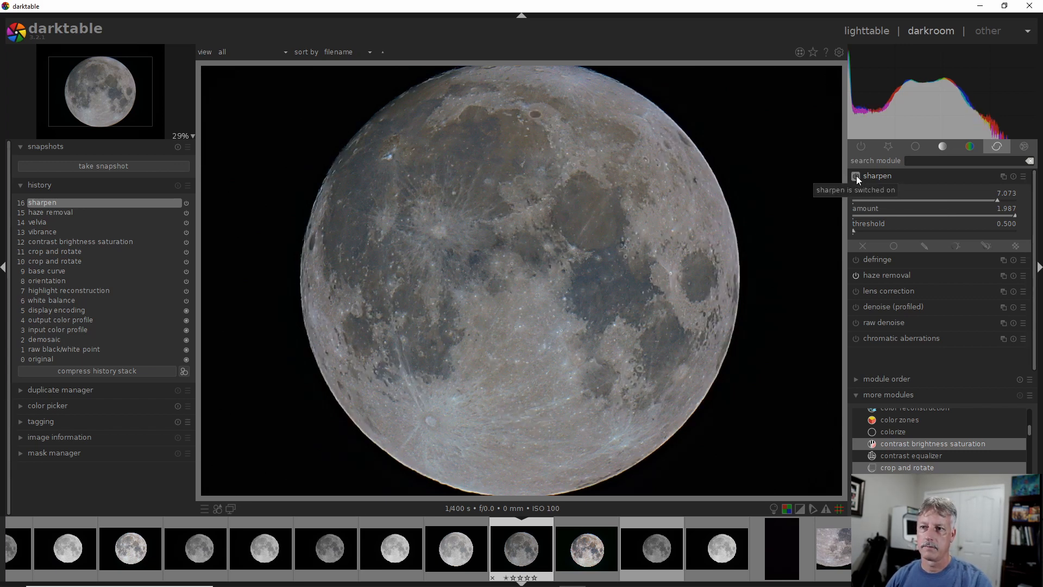
{"action": "left_click", "coordinate": [856, 176]}
{"action": "left_click", "coordinate": [856, 175]}
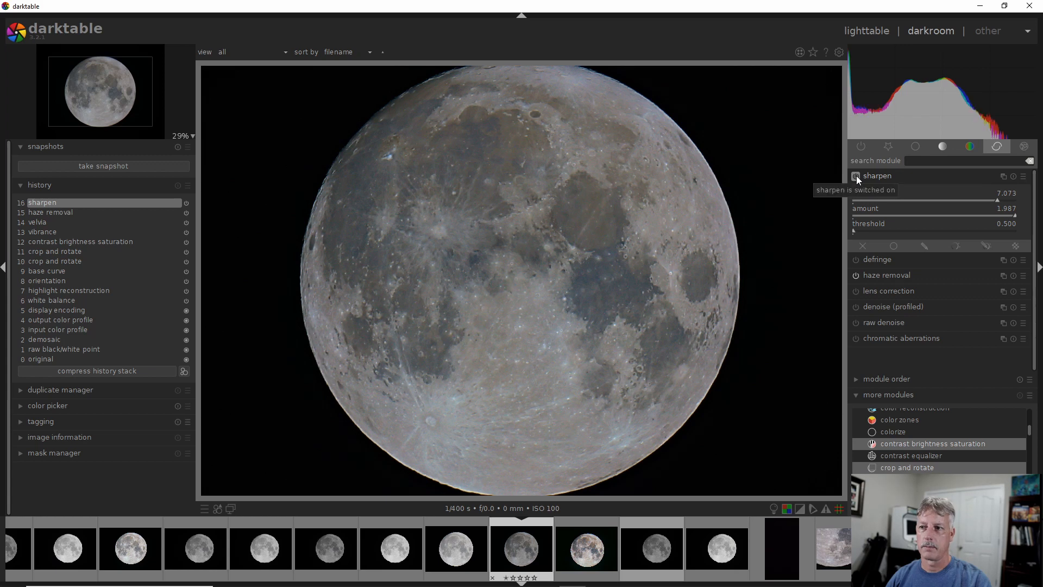
{"action": "left_click", "coordinate": [856, 175]}
{"action": "left_click", "coordinate": [856, 175]}
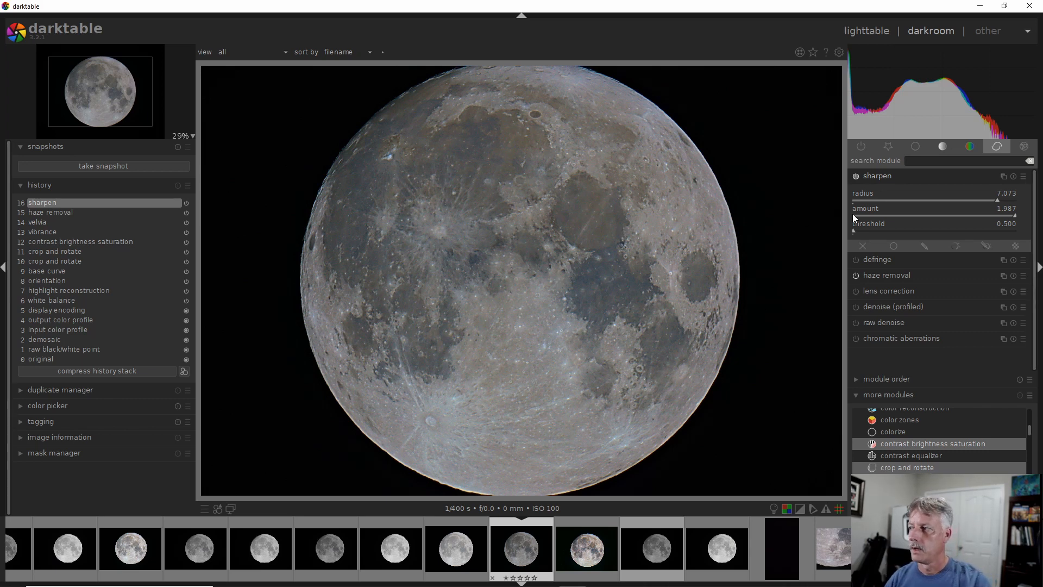
Step: Add a second sharpen instance with an amount of 1.550 and a radius of 2.781
{"action": "left_click", "coordinate": [1003, 176]}
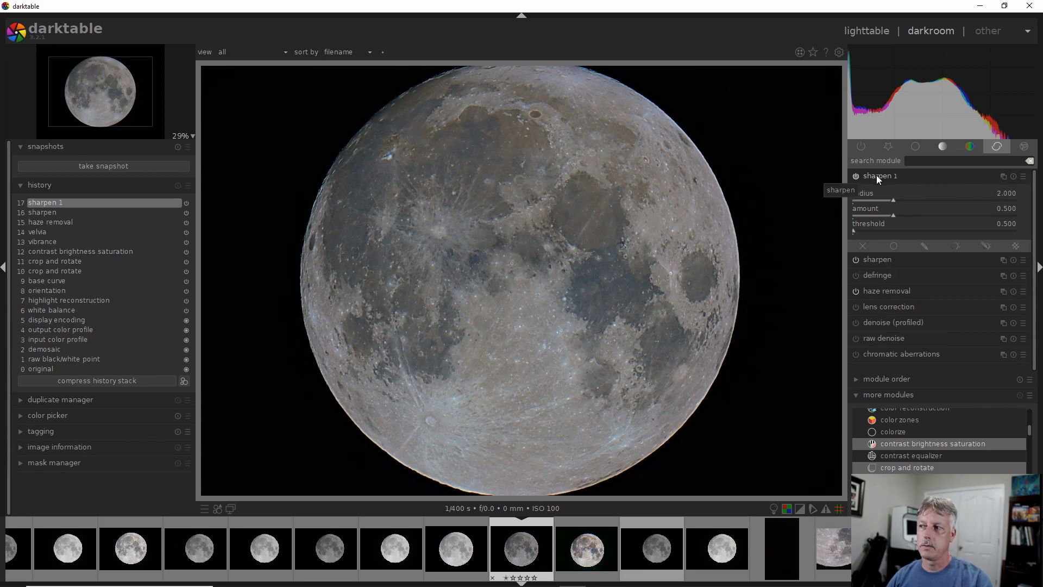
{"action": "left_click_drag", "start_coordinate": [894, 217], "coordinate": [979, 218]}
{"action": "left_click", "coordinate": [893, 200]}
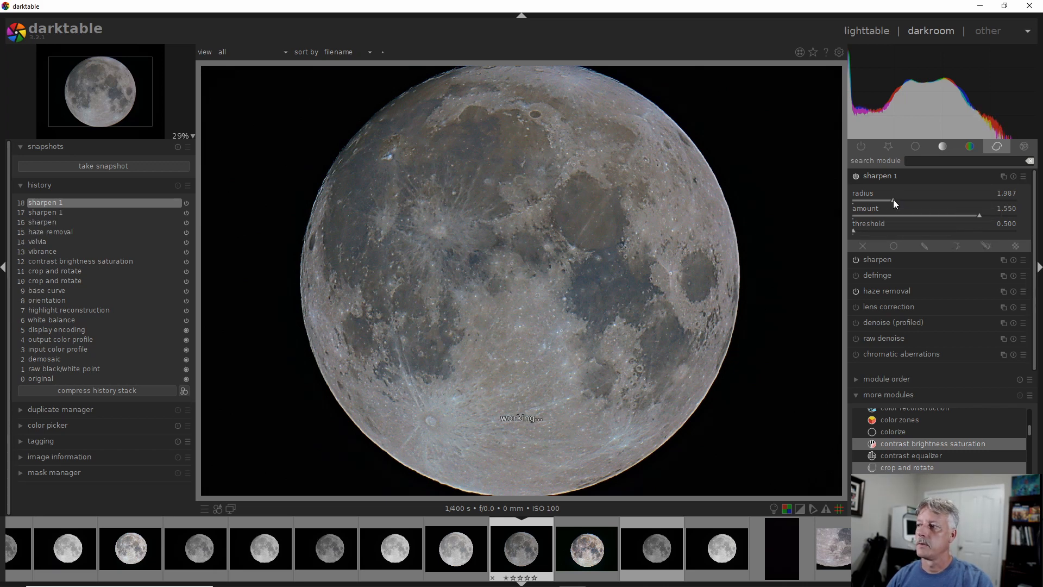
{"action": "left_click", "coordinate": [908, 199]}
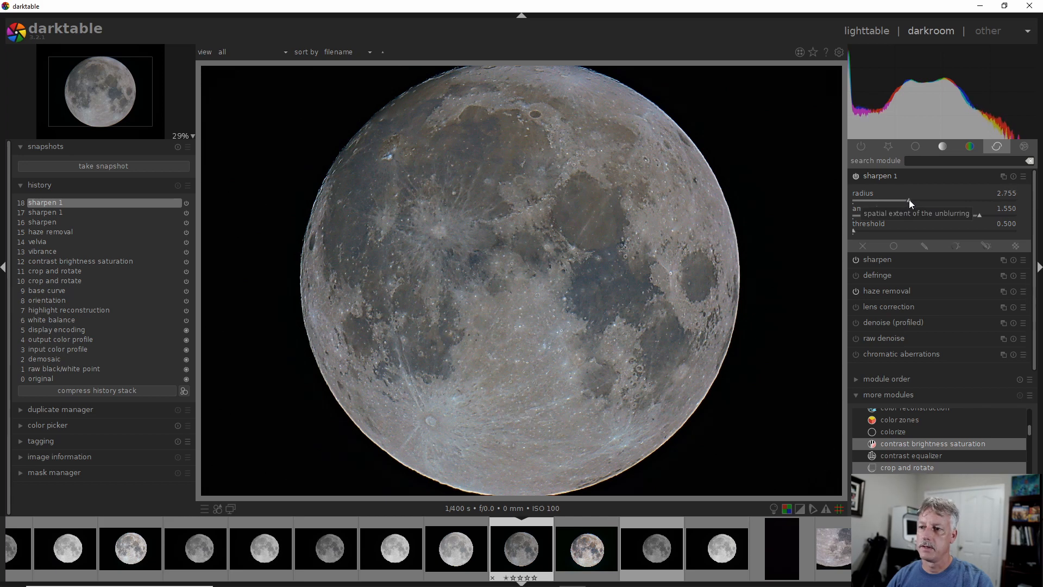
{"action": "left_click", "coordinate": [909, 200]}
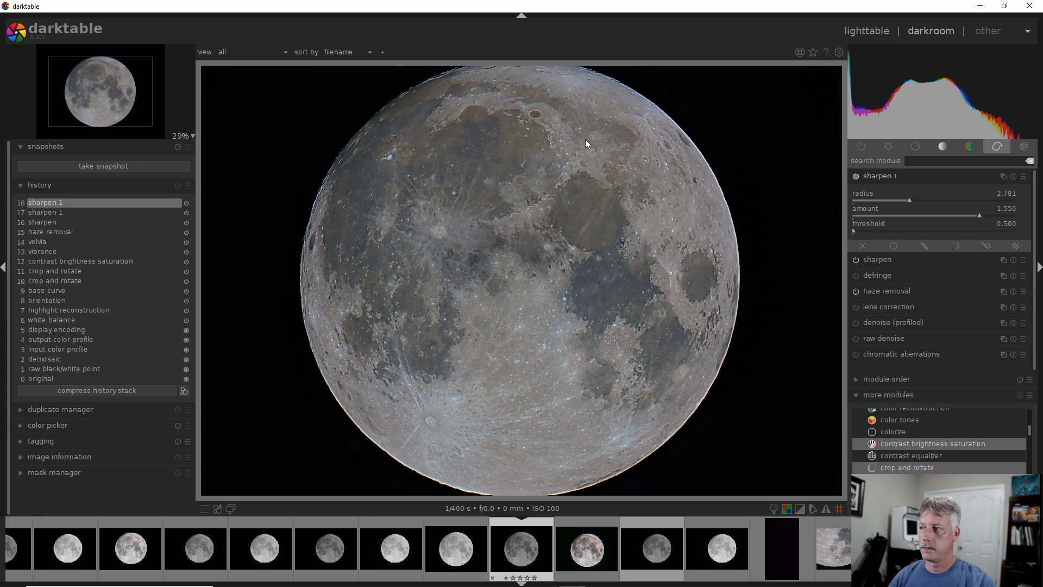
Step: Enable local contrast, set its detail to 141%, and inspect the moon's surface up close
{"action": "left_click", "coordinate": [942, 146]}
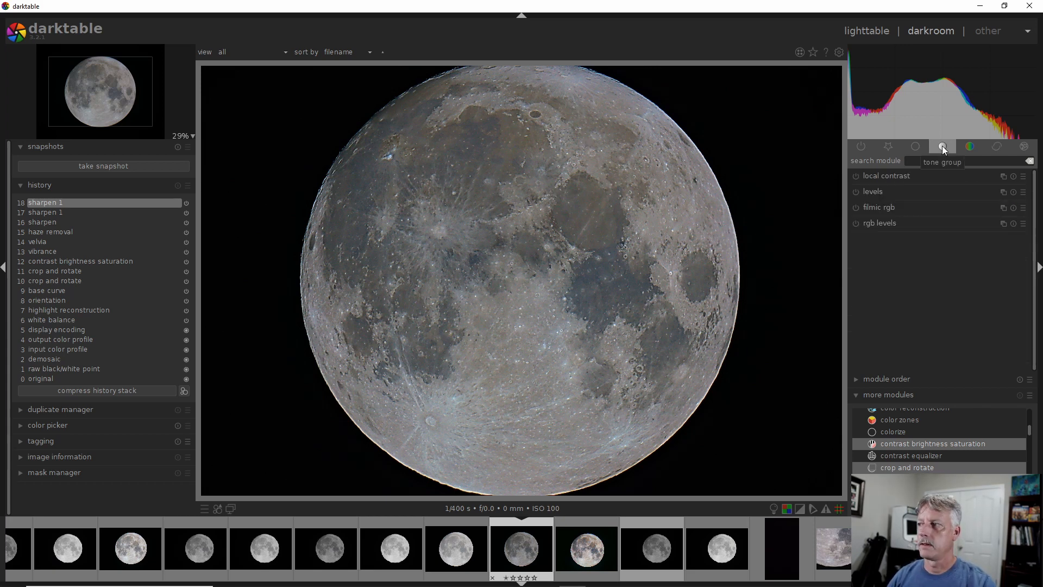
{"action": "left_click", "coordinate": [856, 175]}
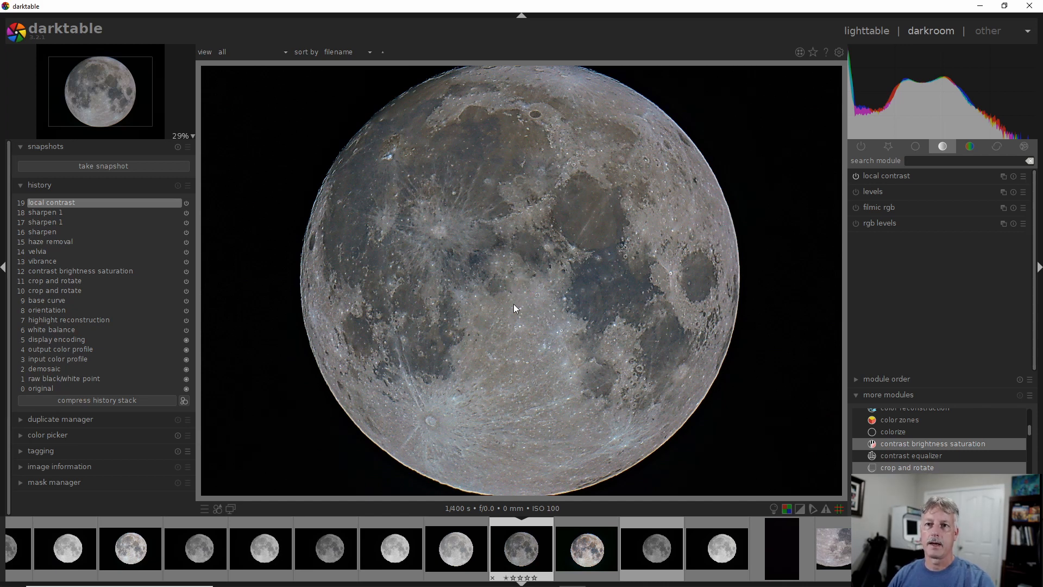
{"action": "left_click", "coordinate": [893, 176]}
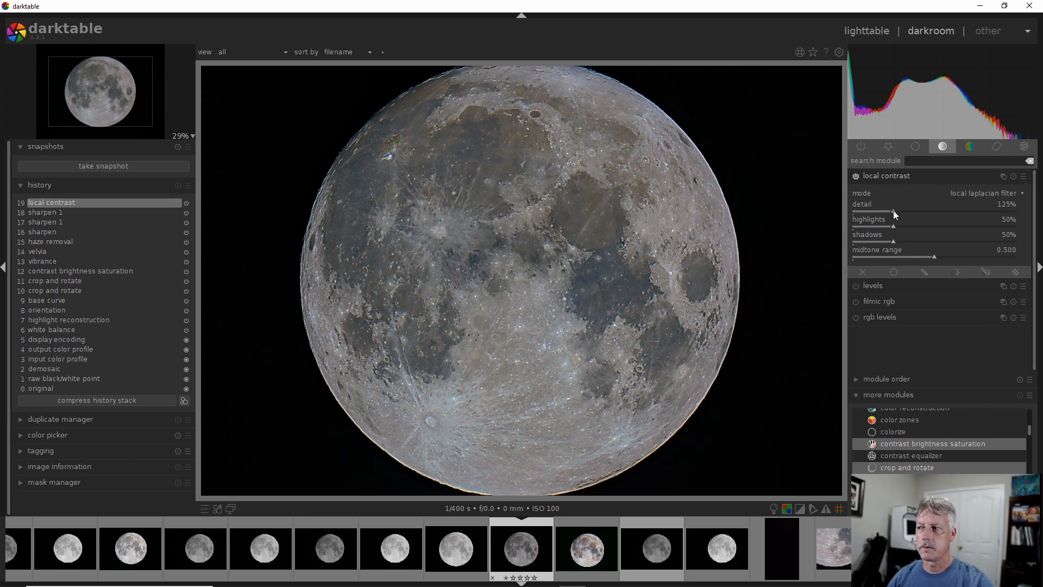
{"action": "left_click_drag", "start_coordinate": [893, 210], "coordinate": [898, 210]}
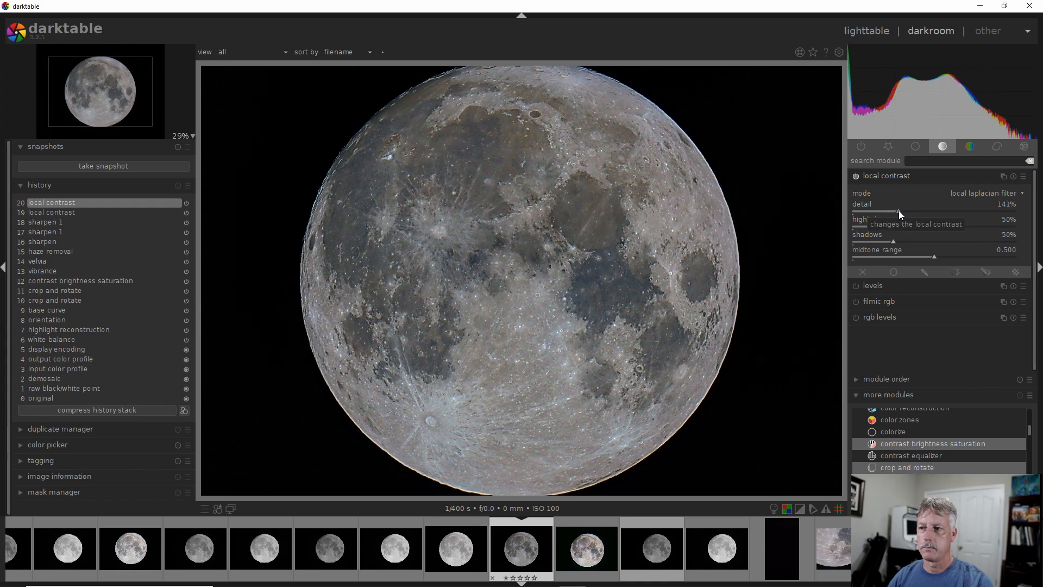
{"action": "scroll", "coordinate": [508, 213], "scroll_direction": "up", "scroll_amount": 1}
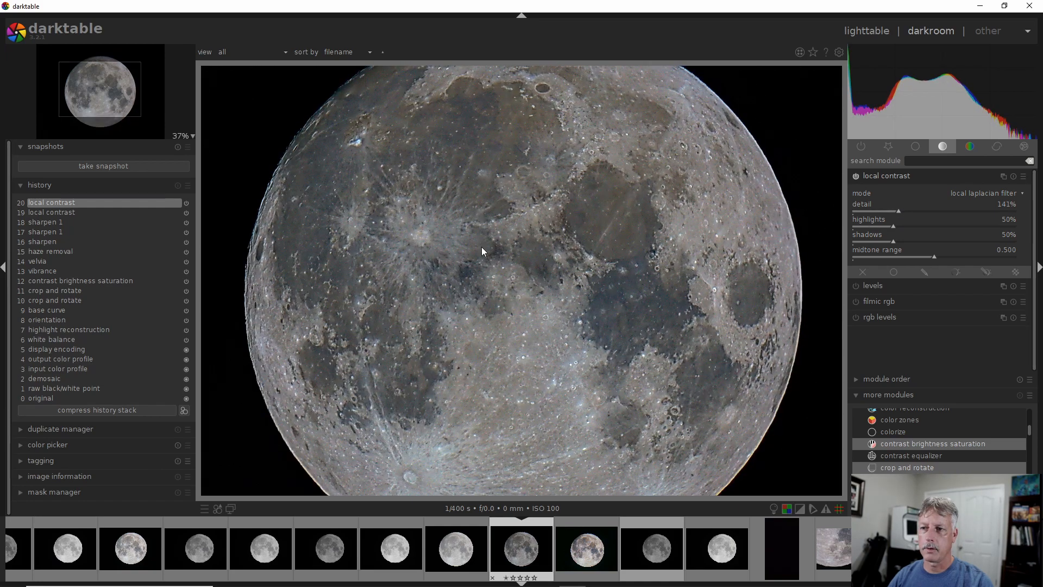
{"action": "scroll", "coordinate": [482, 251], "scroll_direction": "up", "scroll_amount": 2}
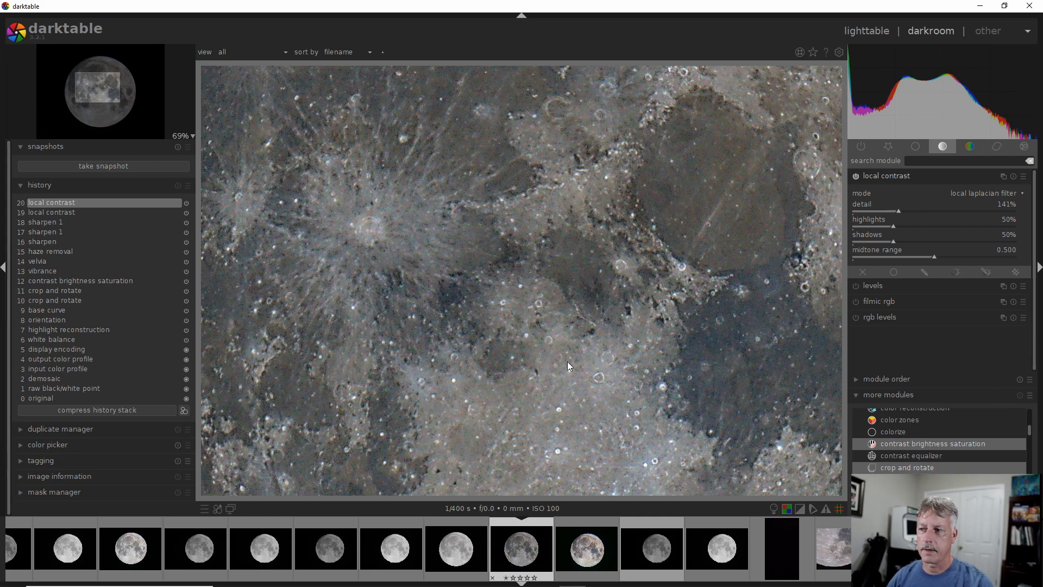
{"action": "scroll", "coordinate": [573, 358], "scroll_direction": "down", "scroll_amount": 1}
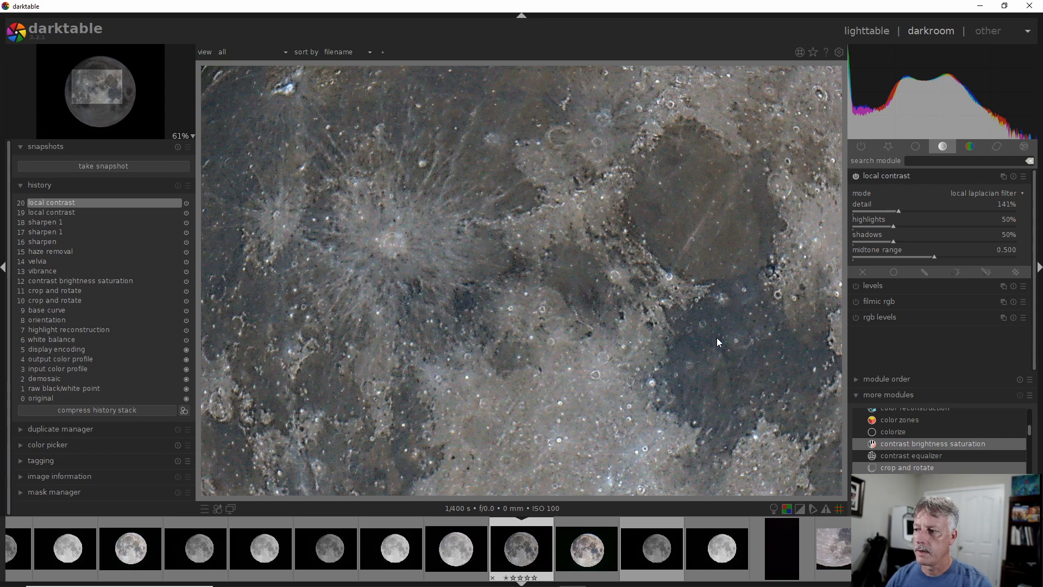
Step: Enable profiled denoising and switch it off and on to compare the surface detail at 100% zoom
{"action": "left_click", "coordinate": [997, 147]}
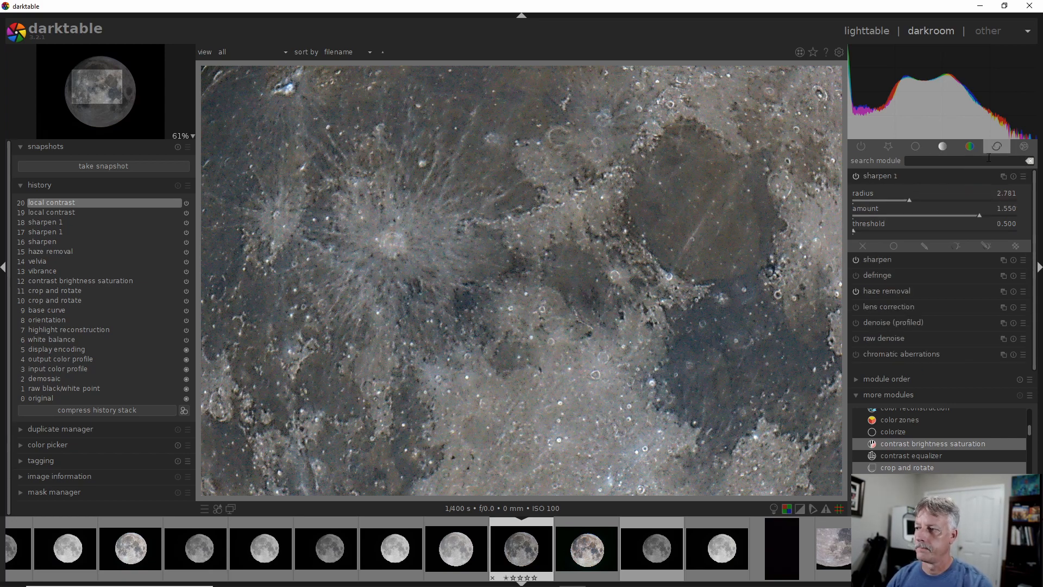
{"action": "left_click", "coordinate": [865, 207]}
{"action": "left_click", "coordinate": [871, 197]}
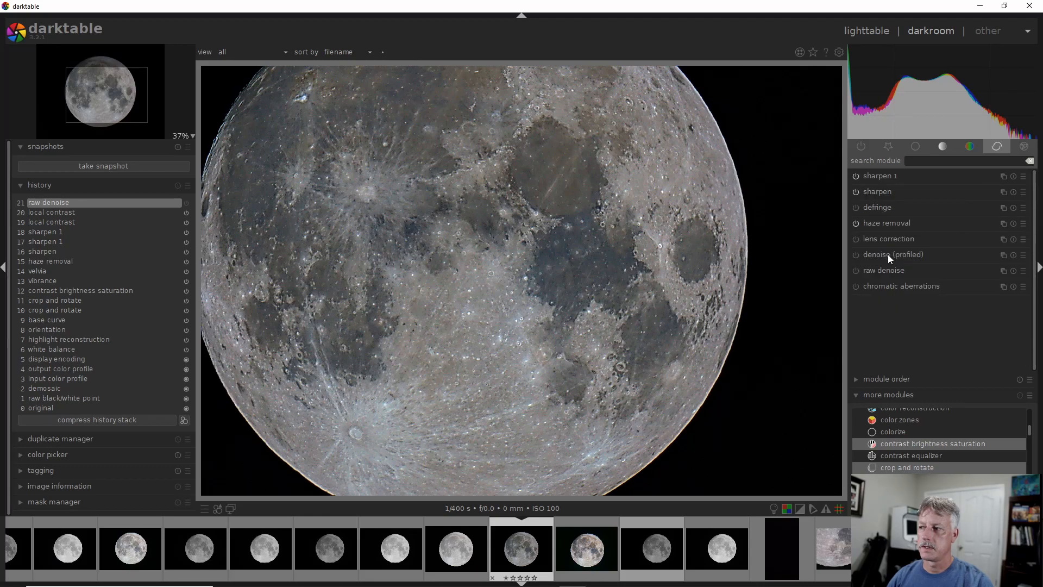
{"action": "left_click", "coordinate": [855, 255]}
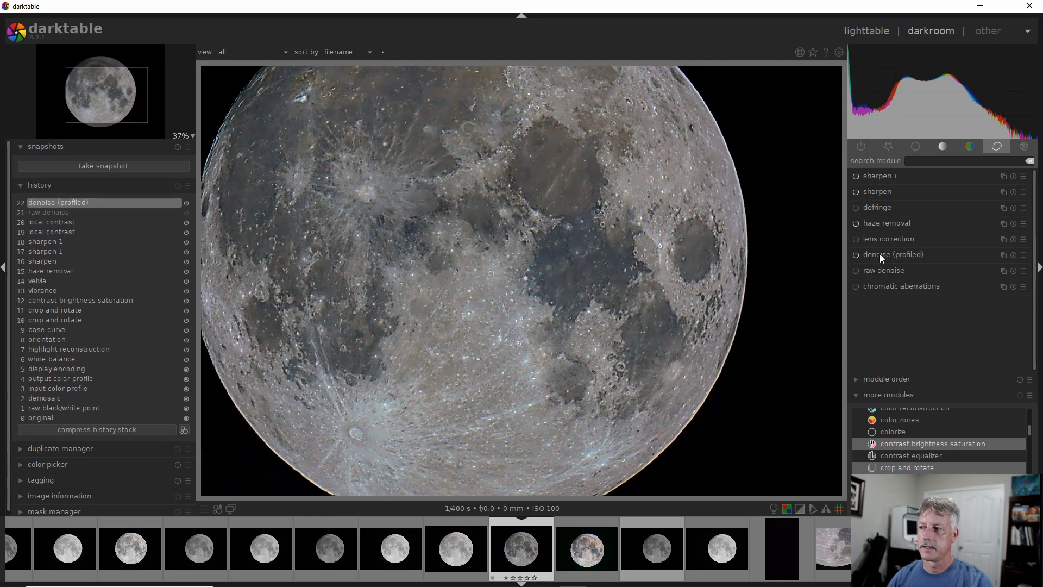
{"action": "left_click", "coordinate": [879, 253]}
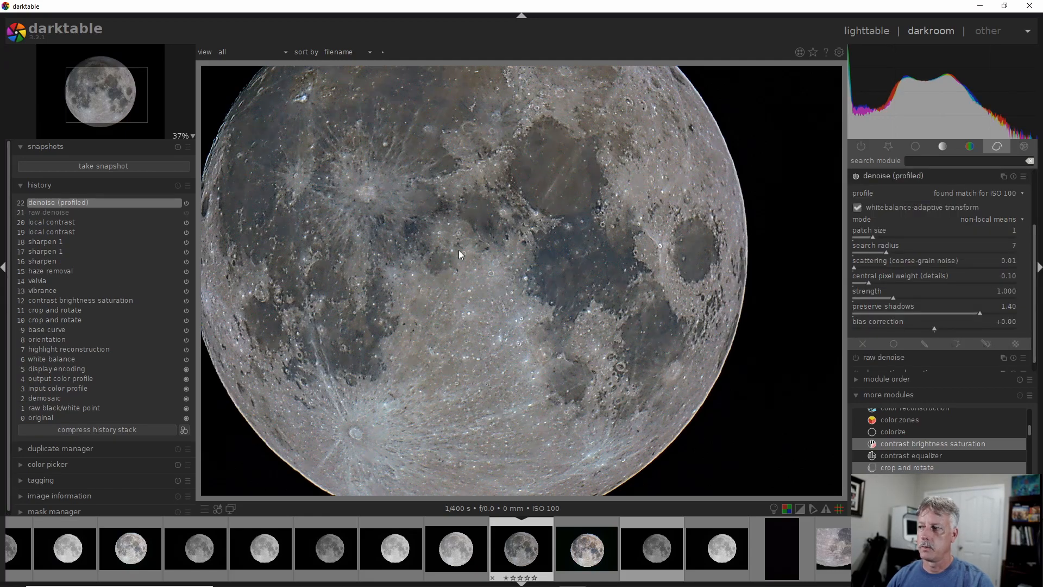
{"action": "scroll", "coordinate": [827, 196], "scroll_direction": "up", "scroll_amount": 2}
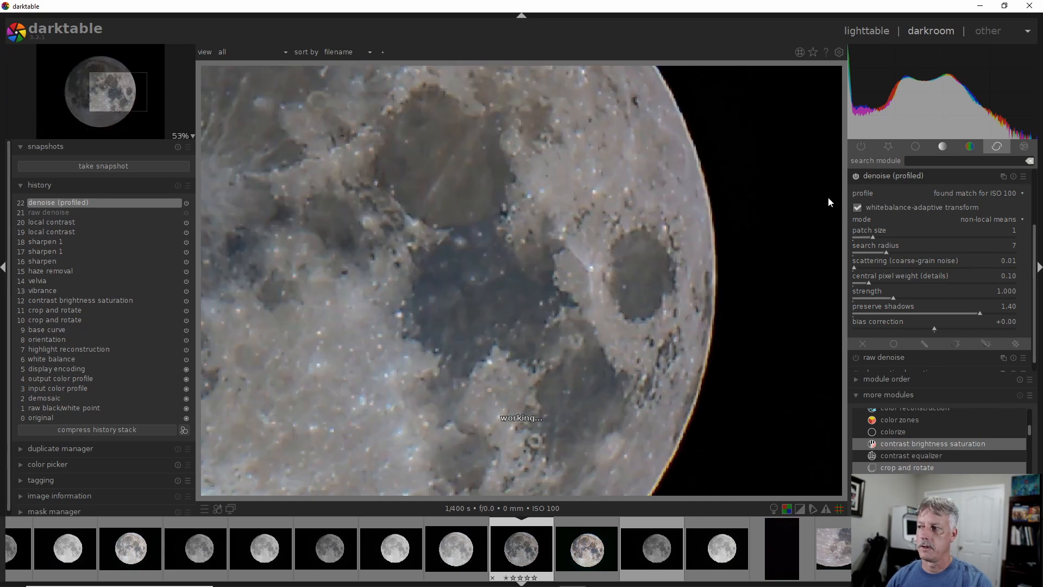
{"action": "scroll", "coordinate": [340, 209], "scroll_direction": "up", "scroll_amount": 2}
{"action": "scroll", "coordinate": [334, 215], "scroll_direction": "up", "scroll_amount": 1}
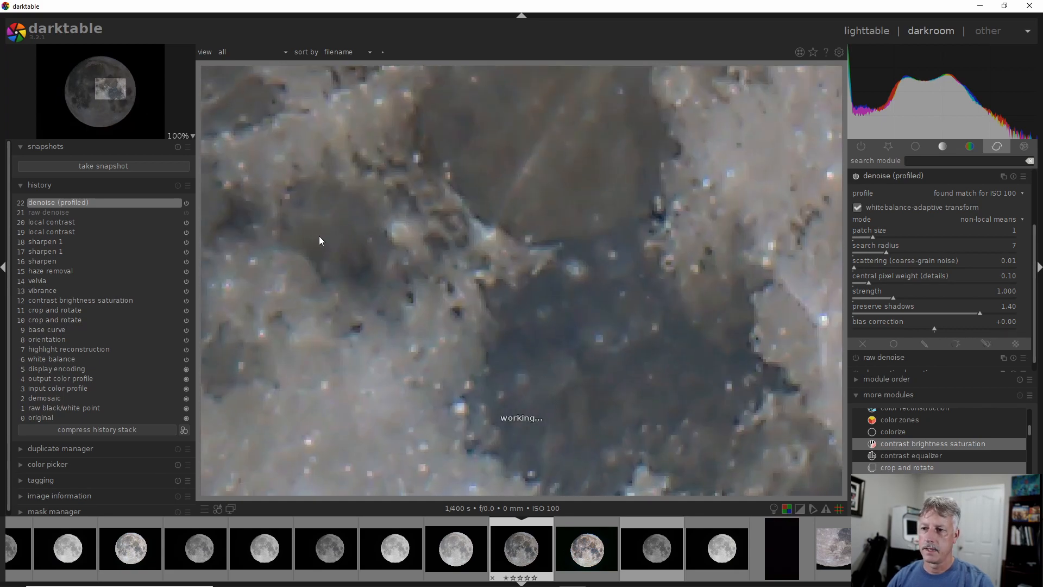
{"action": "left_click", "coordinate": [856, 176]}
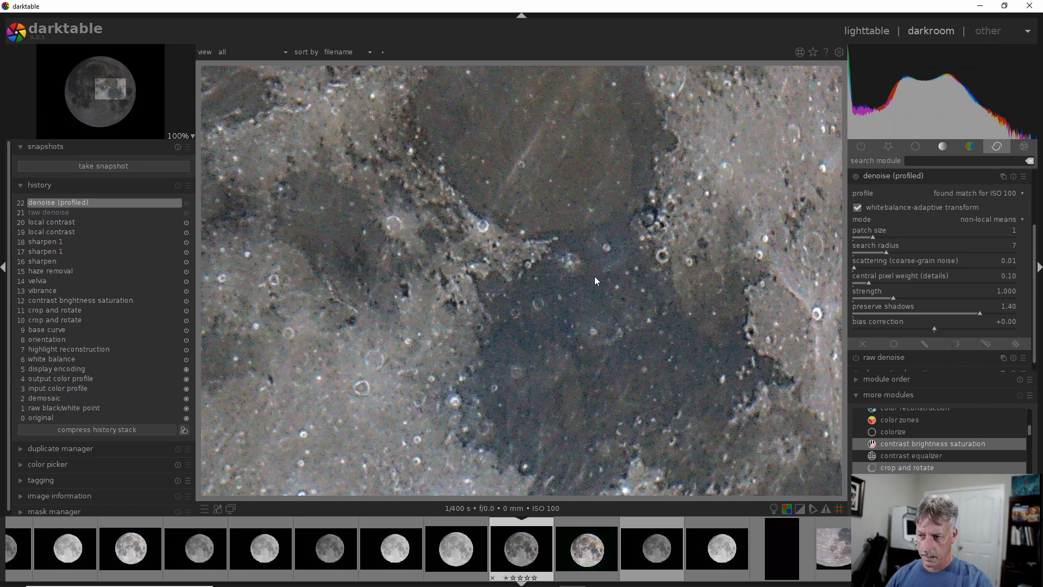
{"action": "left_click", "coordinate": [857, 176]}
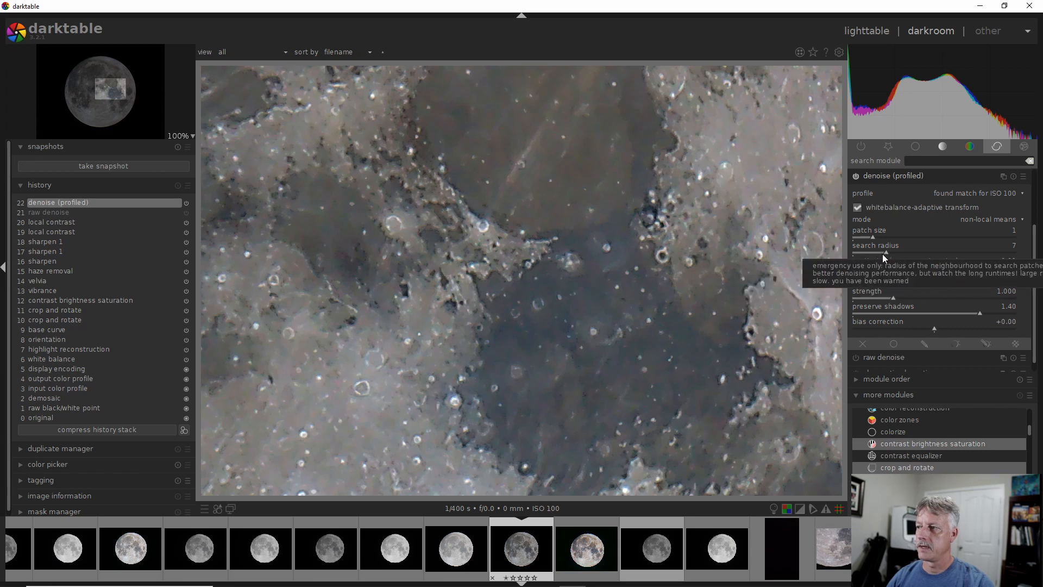
Step: Reduce the profiled denoise strength to 0.107, compare it off and on, and check the whole moon
{"action": "left_click", "coordinate": [892, 298]}
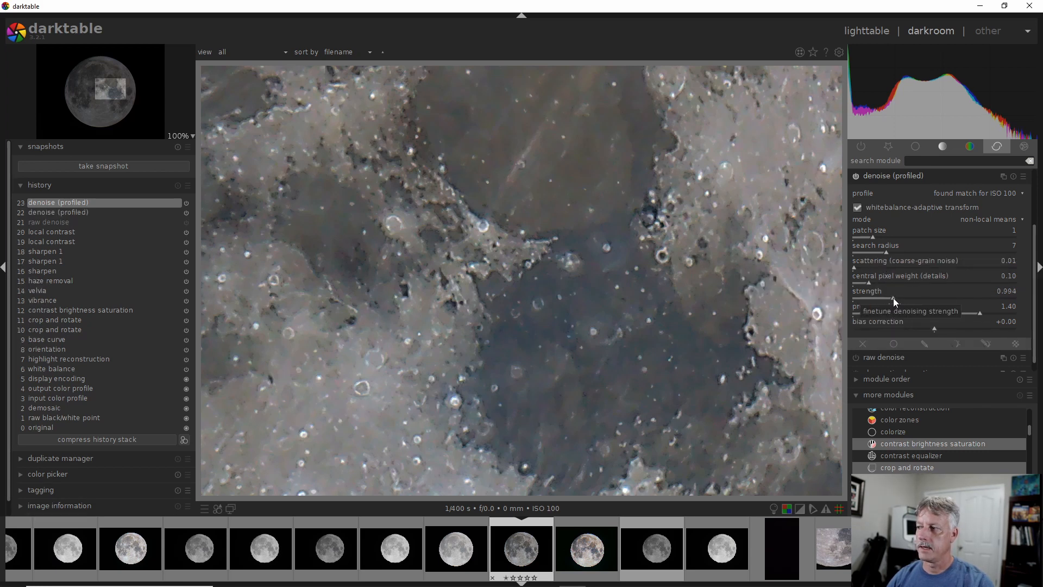
{"action": "left_click_drag", "start_coordinate": [892, 299], "coordinate": [856, 302]}
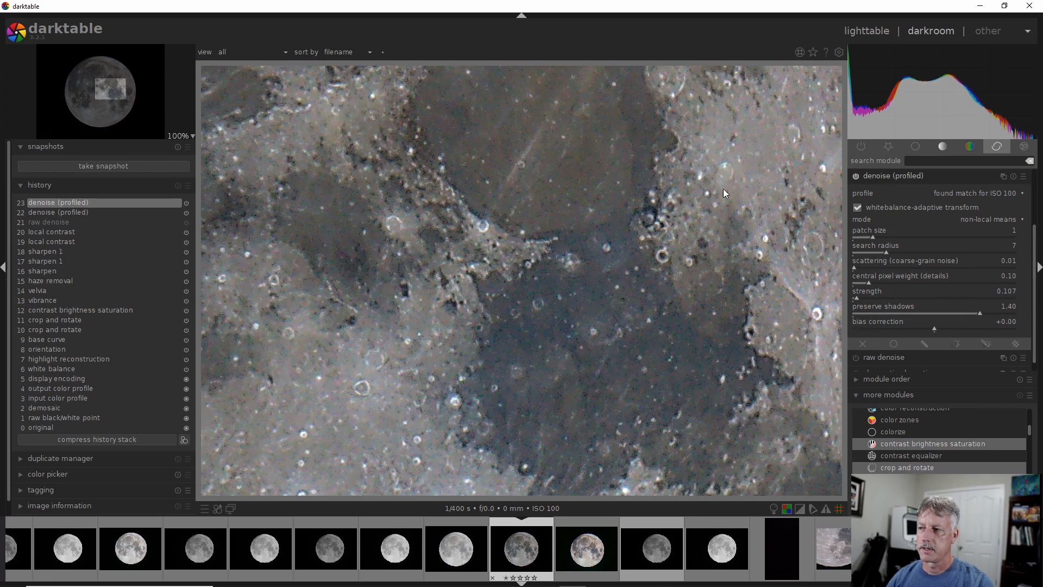
{"action": "left_click", "coordinate": [856, 176]}
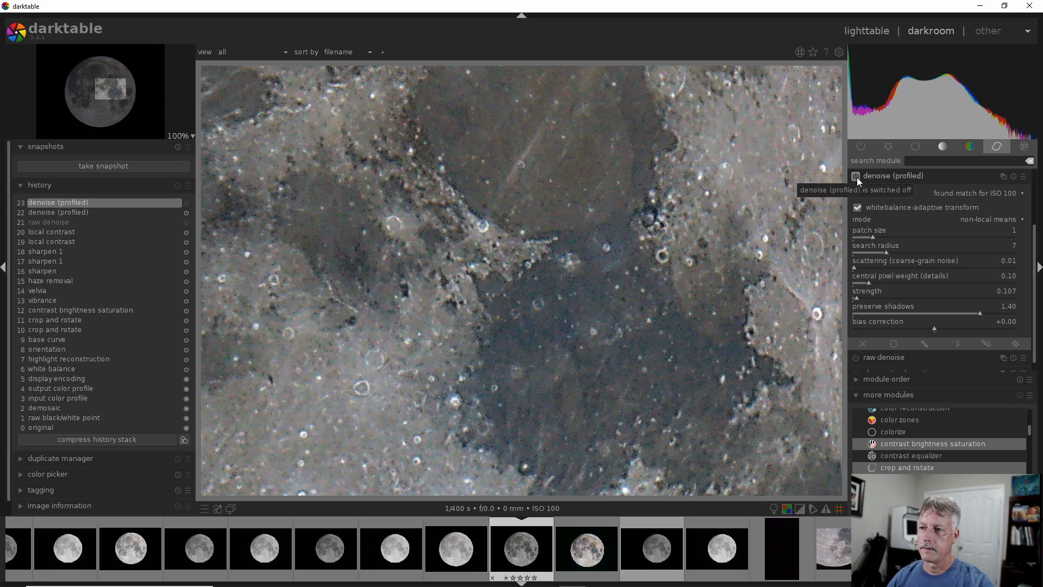
{"action": "left_click", "coordinate": [856, 177]}
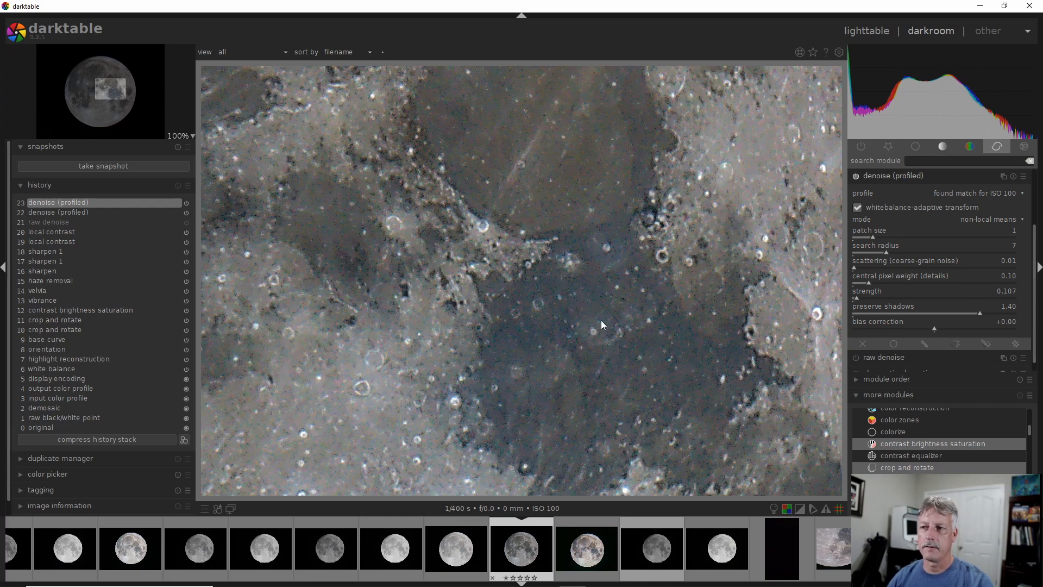
{"action": "scroll", "coordinate": [587, 315], "scroll_direction": "down", "scroll_amount": 3}
{"action": "scroll", "coordinate": [587, 316], "scroll_direction": "down", "scroll_amount": 2}
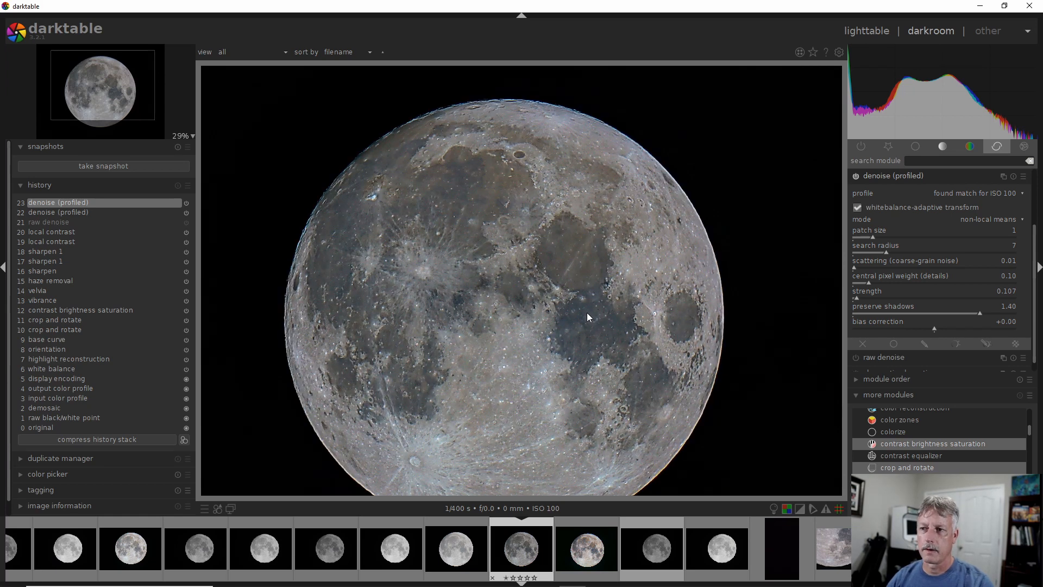
{"action": "scroll", "coordinate": [546, 360], "scroll_direction": "down", "scroll_amount": 1}
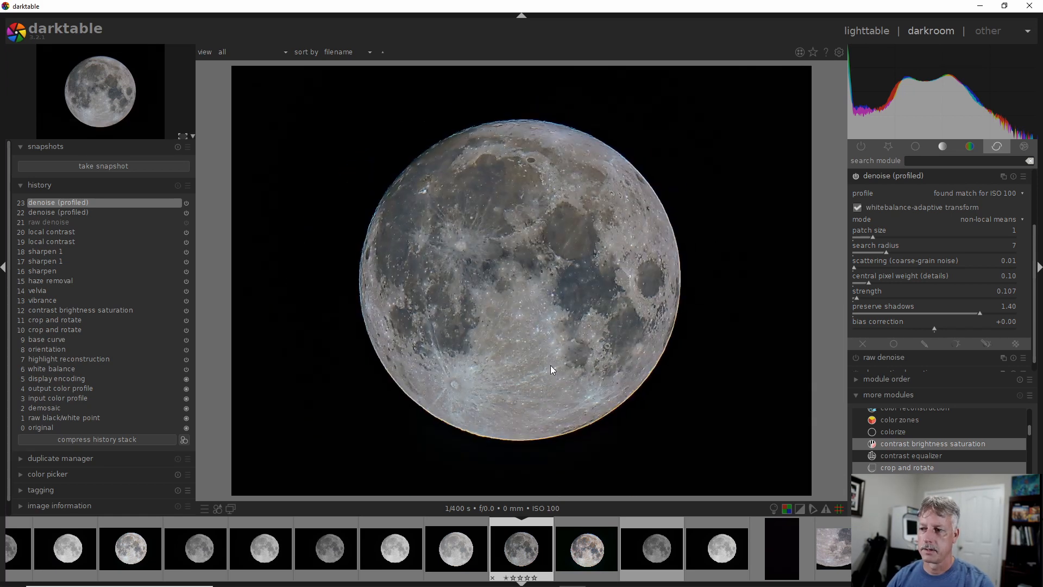
{"action": "scroll", "coordinate": [551, 353], "scroll_direction": "up", "scroll_amount": 2}
{"action": "scroll", "coordinate": [551, 346], "scroll_direction": "down", "scroll_amount": 2}
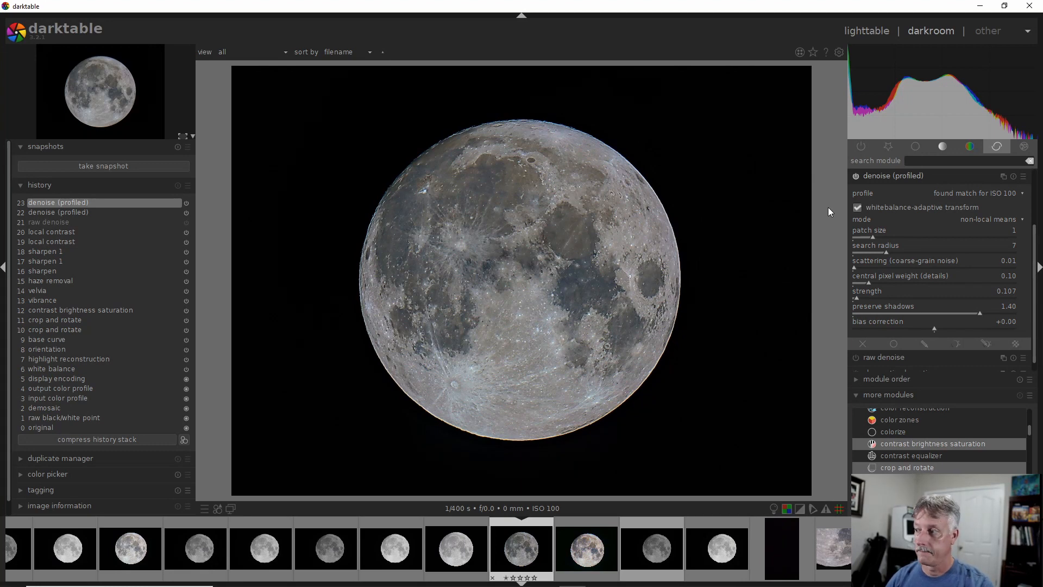
{"action": "left_click", "coordinate": [889, 175]}
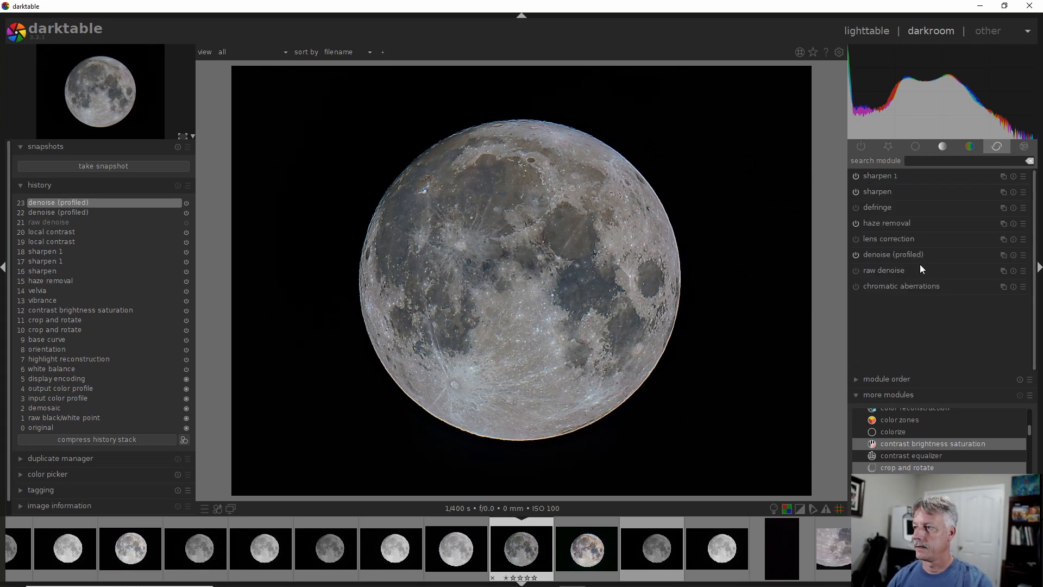
Step: Brighten the moon photo by setting the exposure to 0.80 EV
{"action": "left_click", "coordinate": [914, 146]}
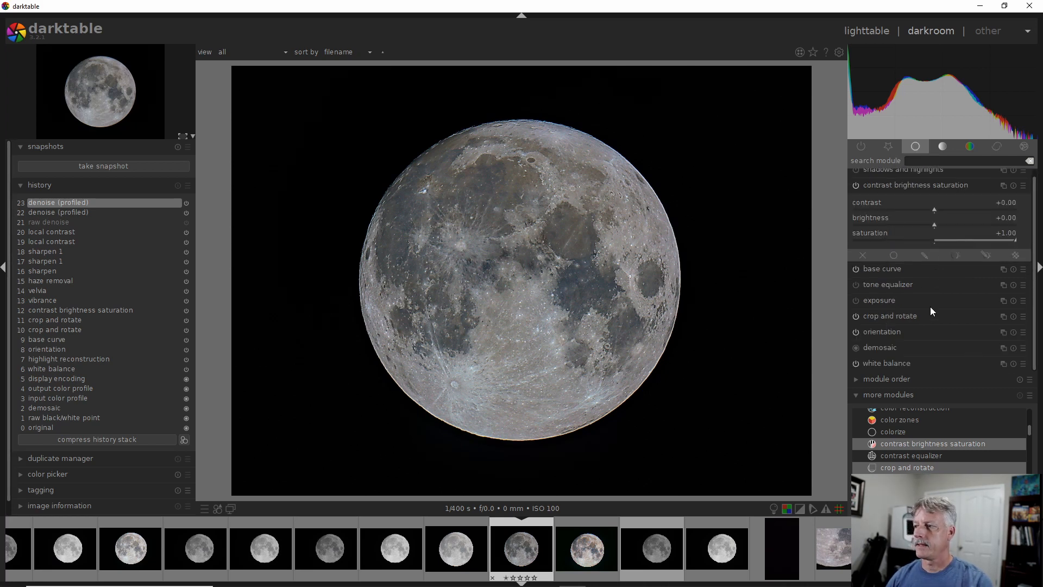
{"action": "left_click", "coordinate": [891, 302]}
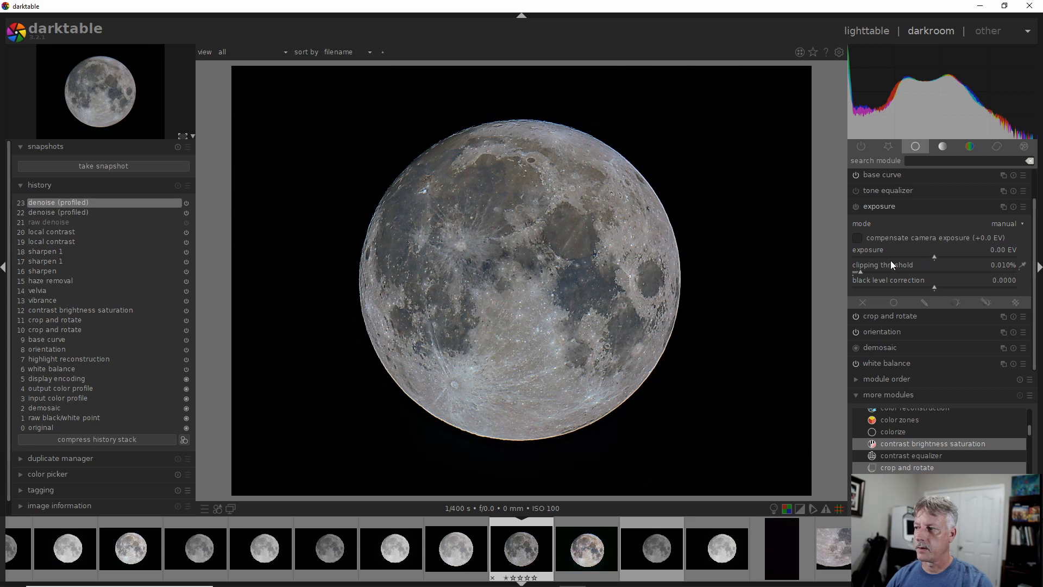
{"action": "left_click", "coordinate": [936, 257]}
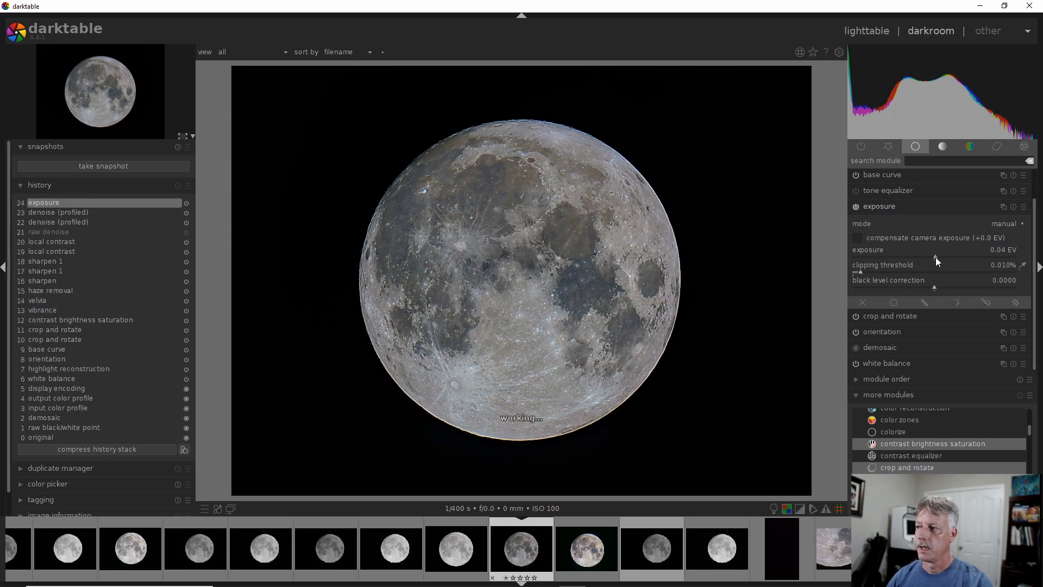
{"action": "left_click_drag", "start_coordinate": [937, 256], "coordinate": [956, 256]}
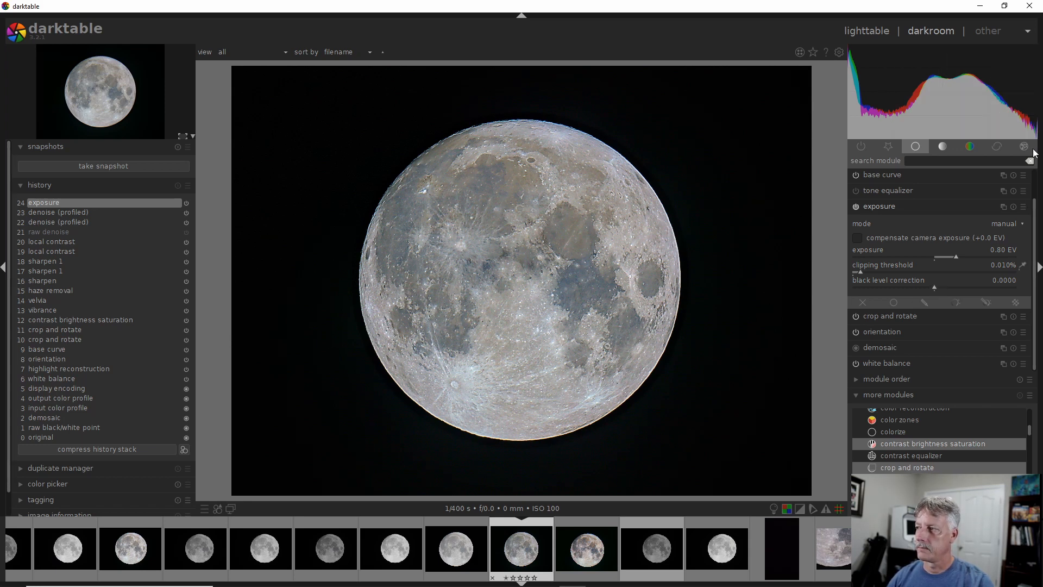
Step: Lower the exposure to 0.74 EV, set the black level correction to 0.0079, and compare the moon with exposure off and on
{"action": "scroll", "coordinate": [949, 255], "scroll_direction": "down", "scroll_amount": 3}
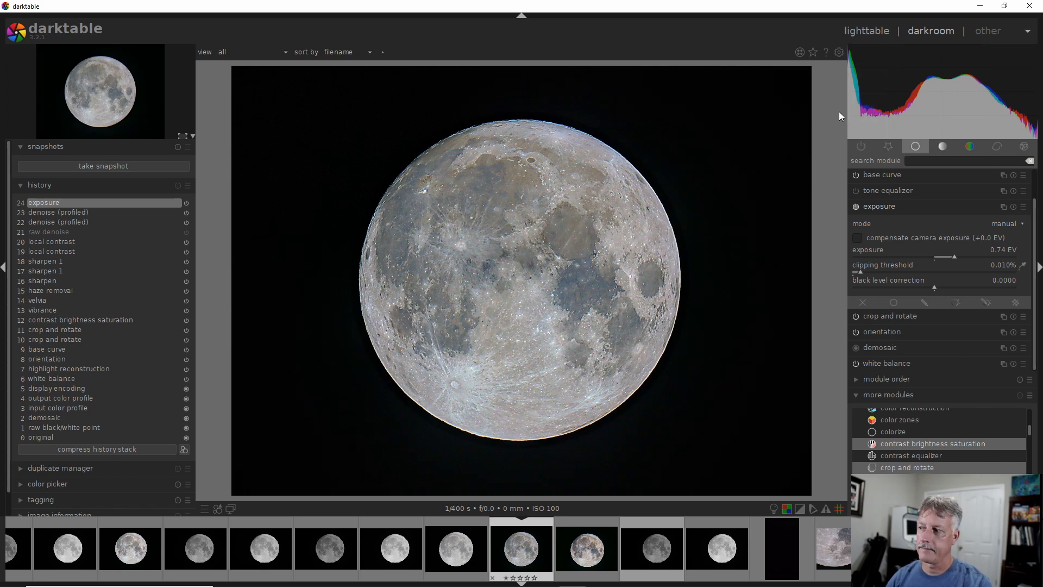
{"action": "left_click", "coordinate": [934, 288]}
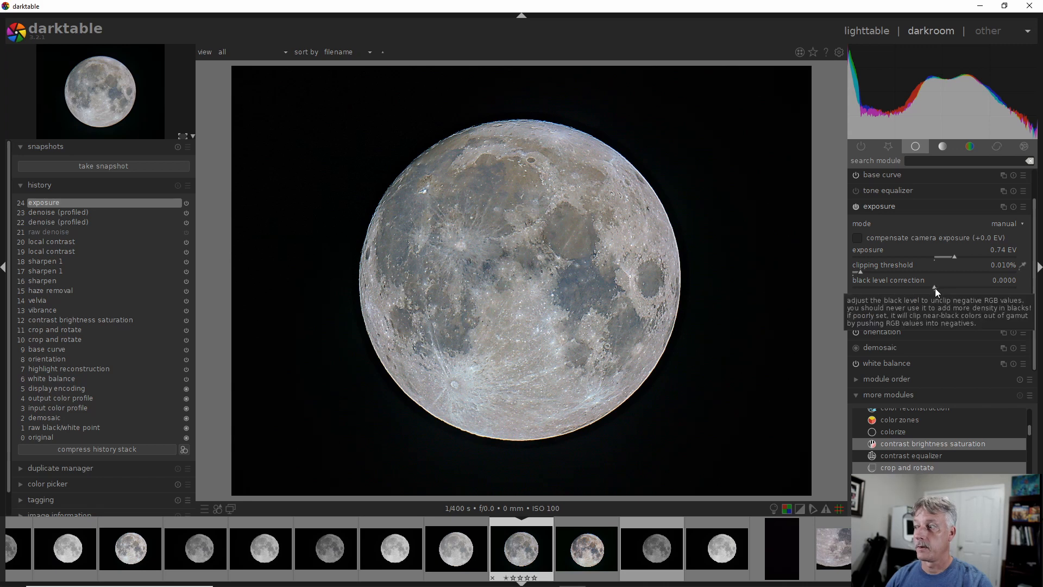
{"action": "left_click_drag", "start_coordinate": [934, 288], "coordinate": [940, 286]}
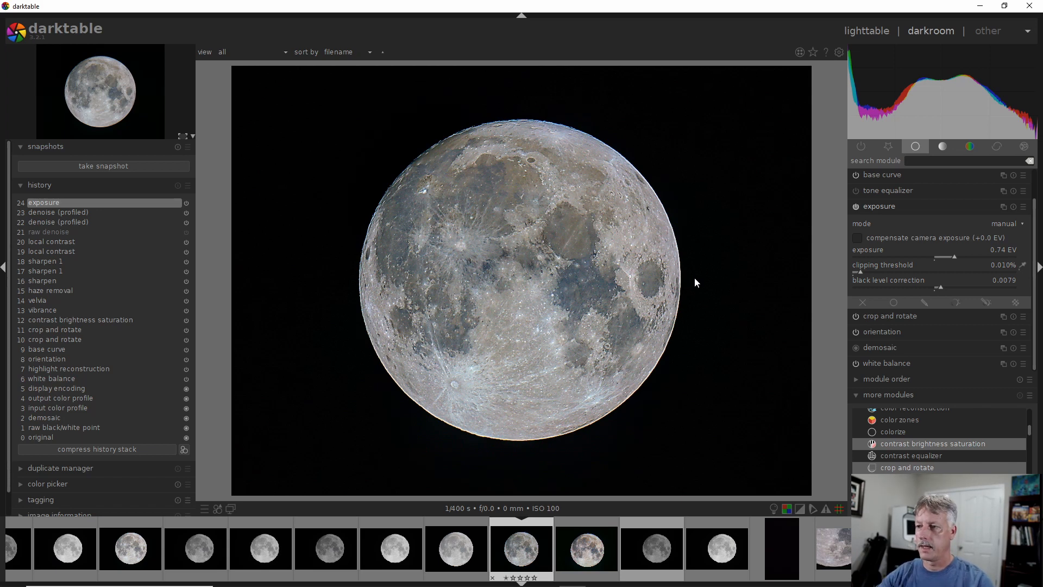
{"action": "left_click", "coordinate": [855, 205]}
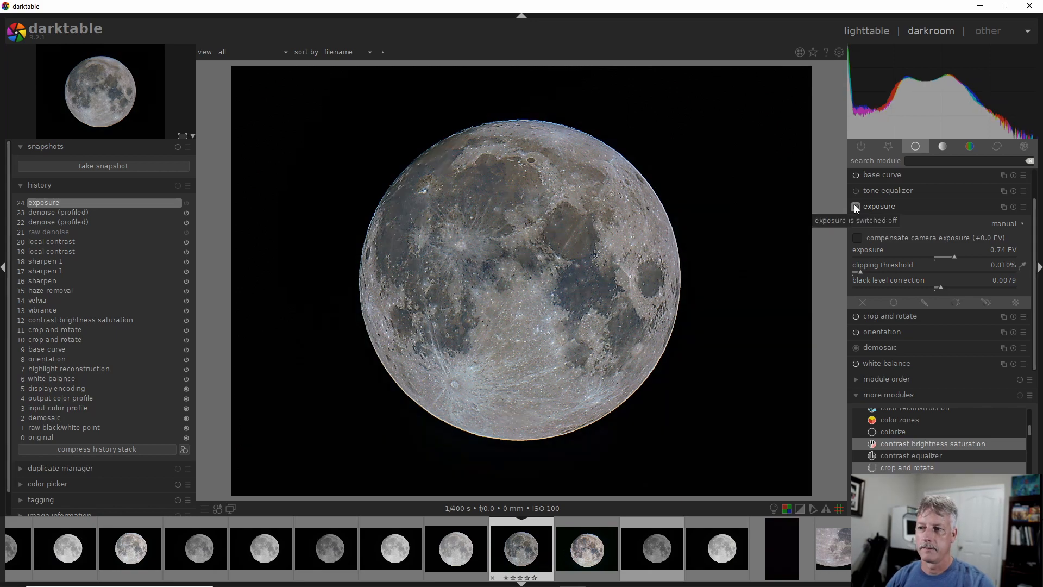
{"action": "left_click", "coordinate": [855, 205]}
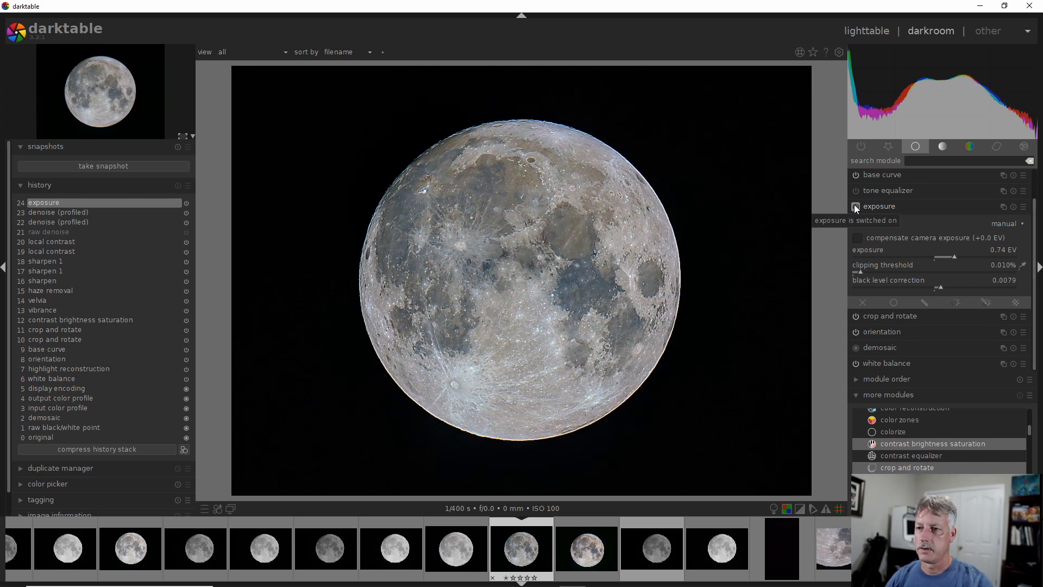
{"action": "left_click", "coordinate": [872, 206]}
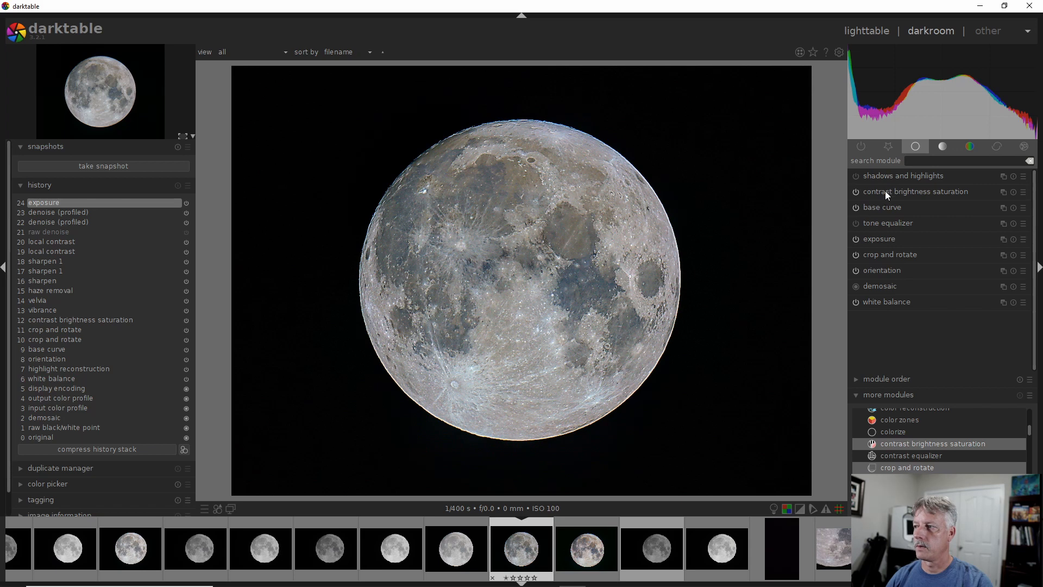
Step: Set the contrast to +0.21 and the brightness to -0.01, and inspect the dark sky beside the moon's edge at 100%
{"action": "left_click", "coordinate": [884, 191]}
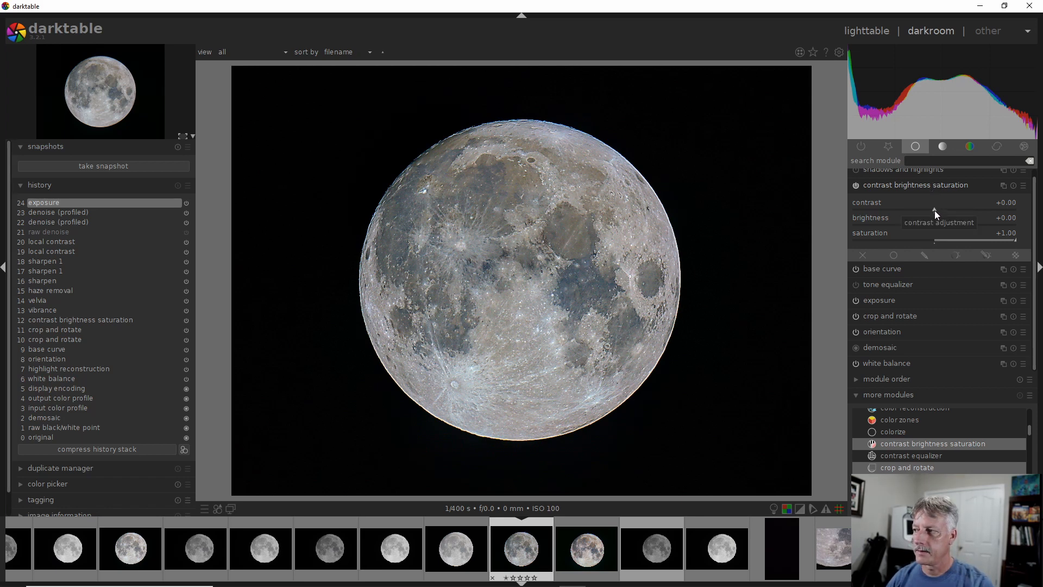
{"action": "left_click_drag", "start_coordinate": [934, 211], "coordinate": [952, 216]}
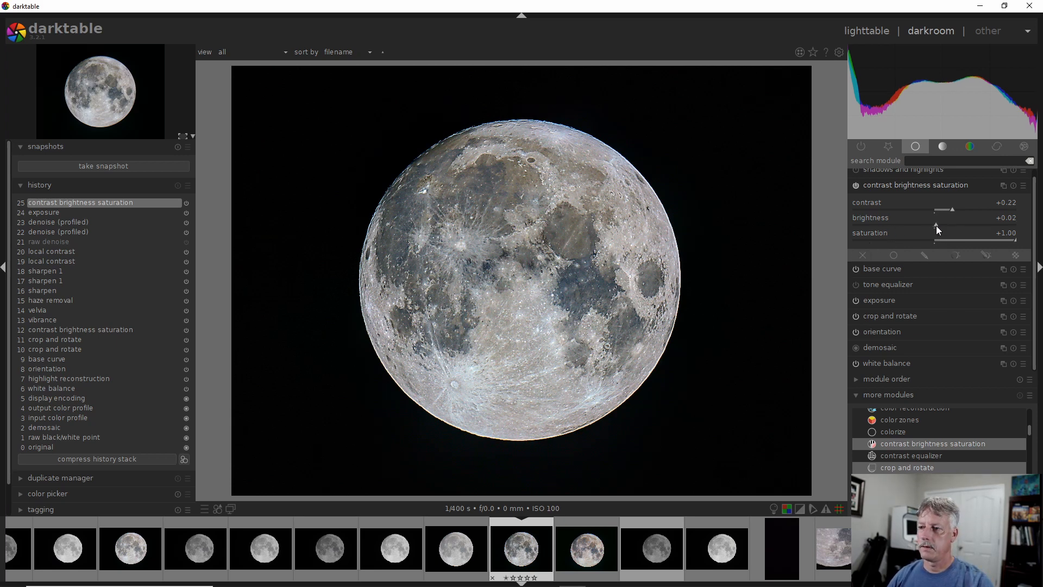
{"action": "scroll", "coordinate": [934, 227], "scroll_direction": "down", "scroll_amount": 1}
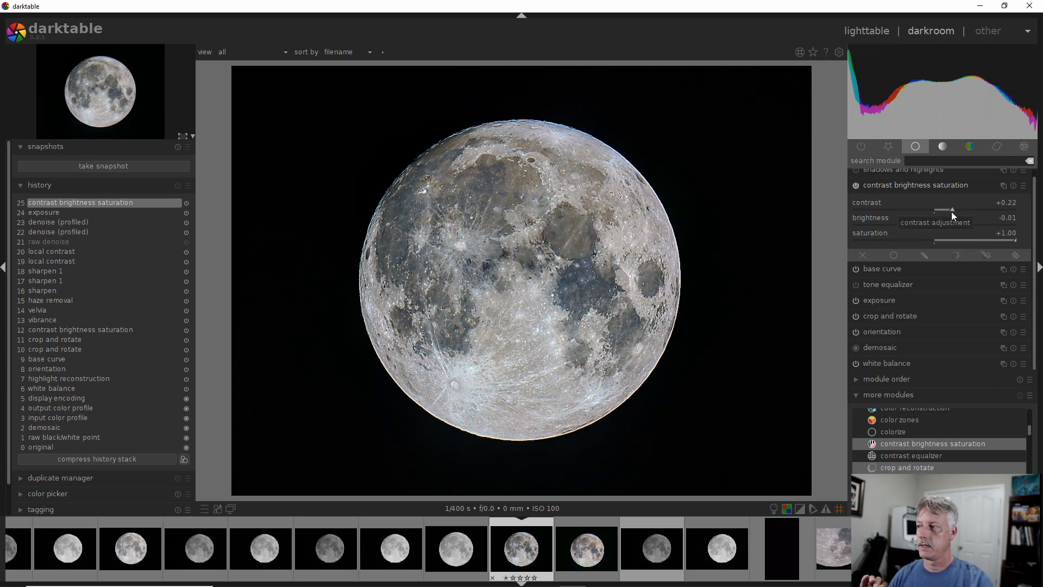
{"action": "mouse_move", "coordinate": [952, 210]}
{"action": "left_mouse_down"}
{"action": "mouse_move", "coordinate": [991, 210]}
{"action": "mouse_move", "coordinate": [950, 206]}
{"action": "mouse_move", "coordinate": [969, 207]}
{"action": "mouse_move", "coordinate": [956, 213]}
{"action": "left_mouse_up"}
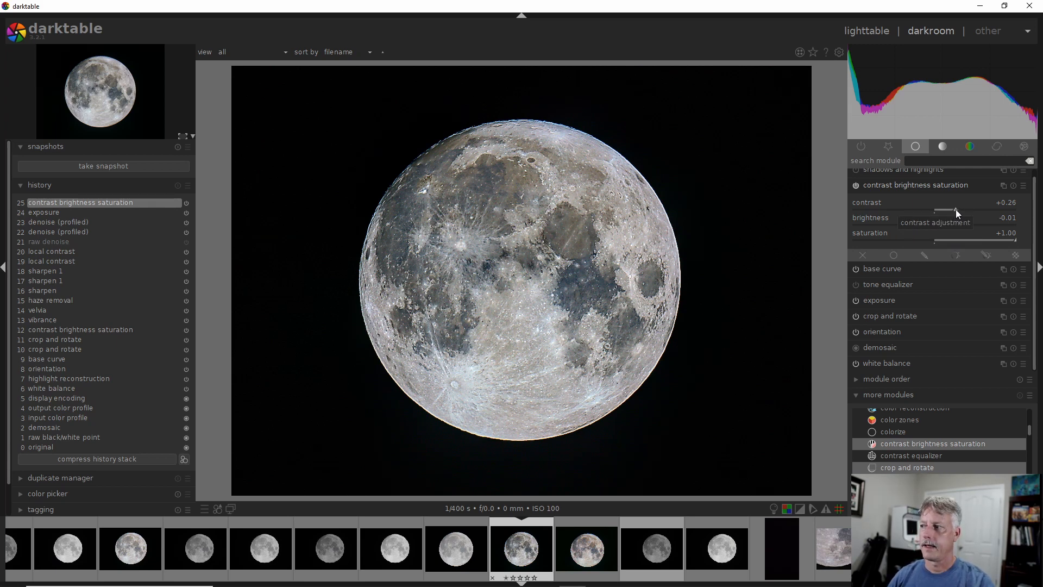
{"action": "right_click", "coordinate": [955, 209]}
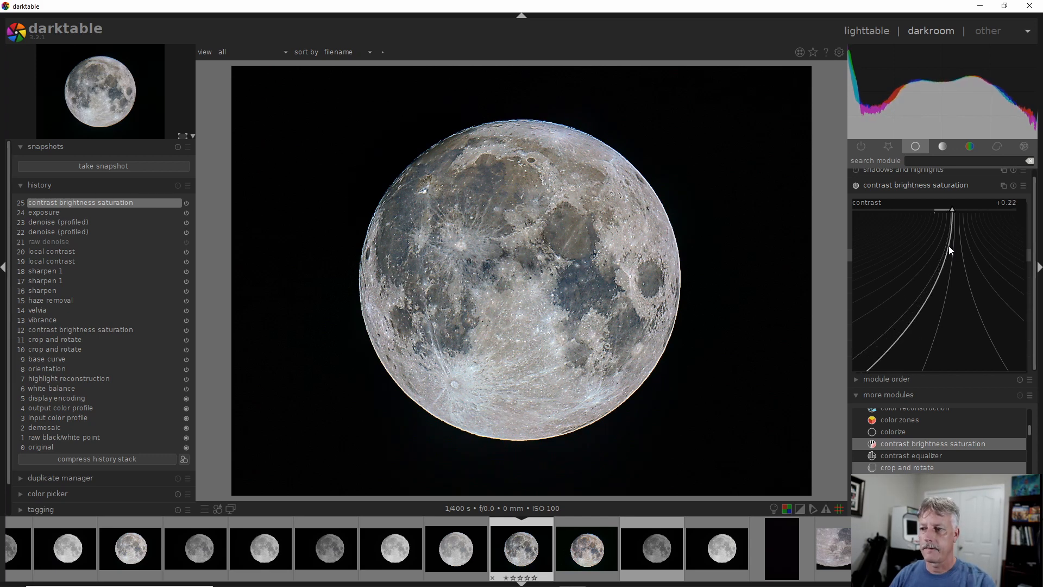
{"action": "left_click", "coordinate": [949, 248]}
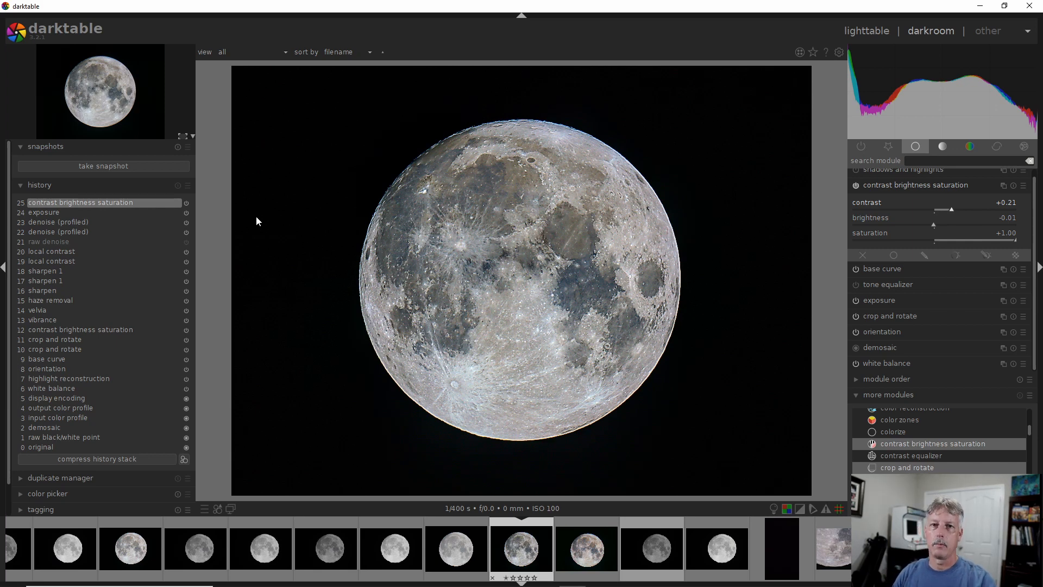
{"action": "scroll", "coordinate": [293, 174], "scroll_direction": "up", "scroll_amount": 4}
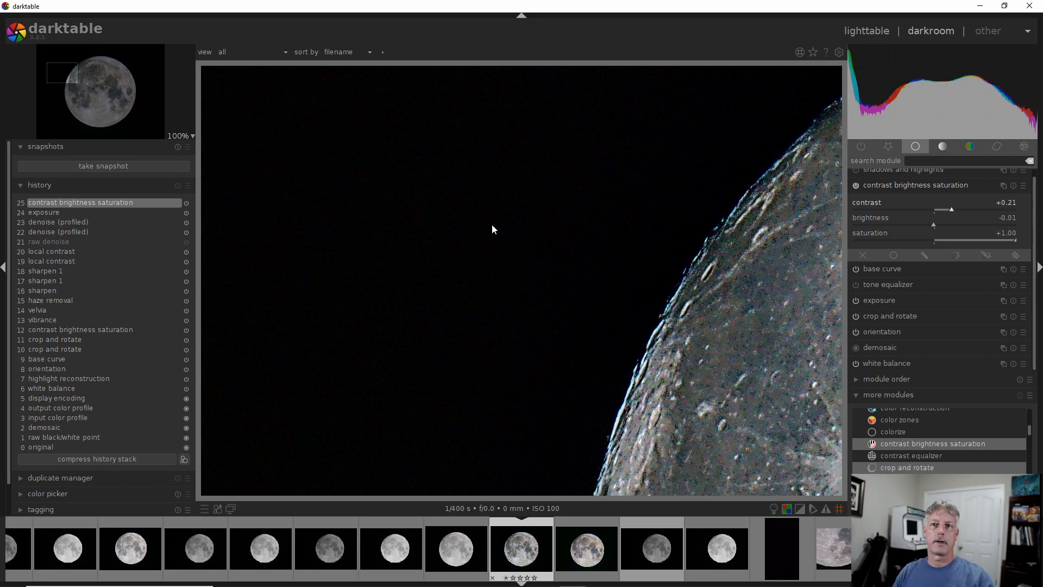
{"action": "scroll", "coordinate": [492, 229], "scroll_direction": "down", "scroll_amount": 3}
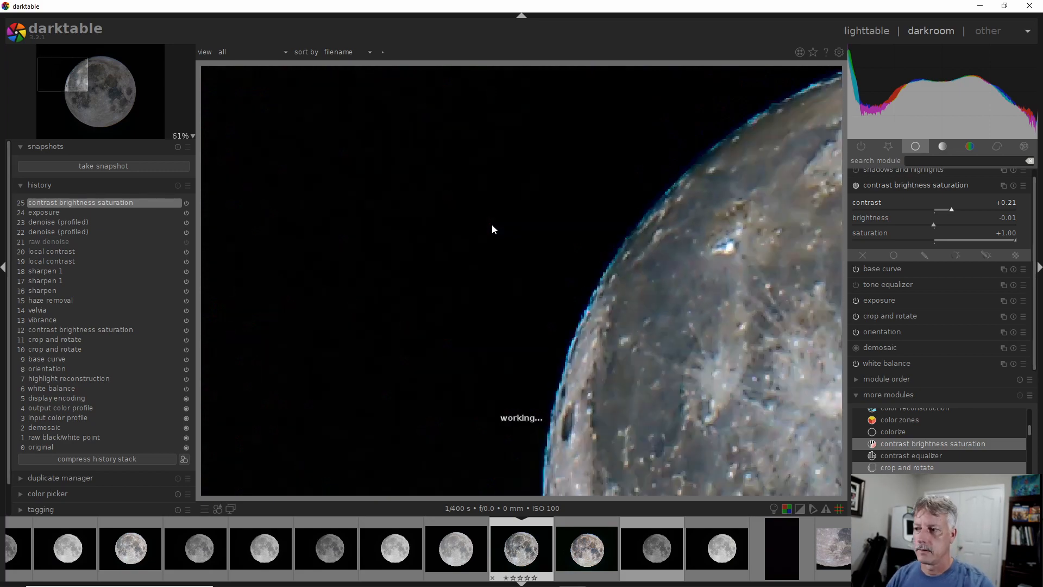
{"action": "scroll", "coordinate": [492, 229], "scroll_direction": "down", "scroll_amount": 1}
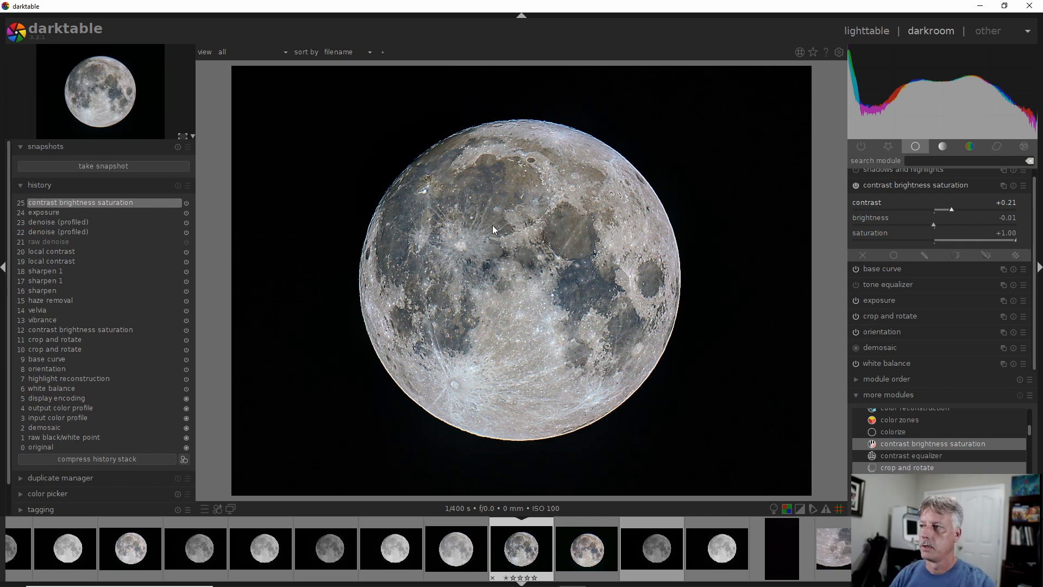
Step: Add vignetting around the moon's rim with a scale of 54.30% and a fall-off strength of 0.99%
{"action": "left_click", "coordinate": [1020, 148]}
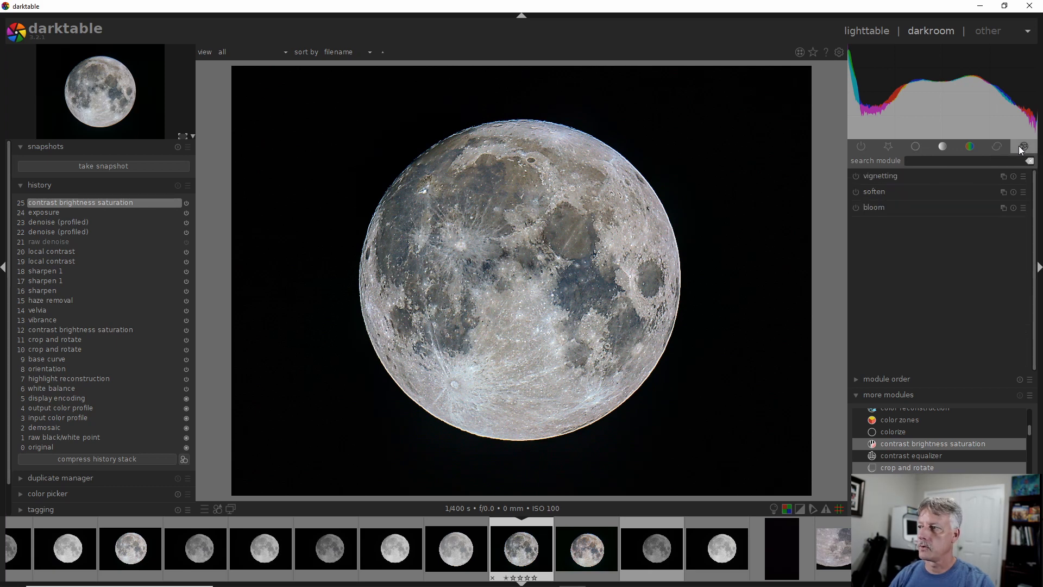
{"action": "left_click", "coordinate": [875, 176]}
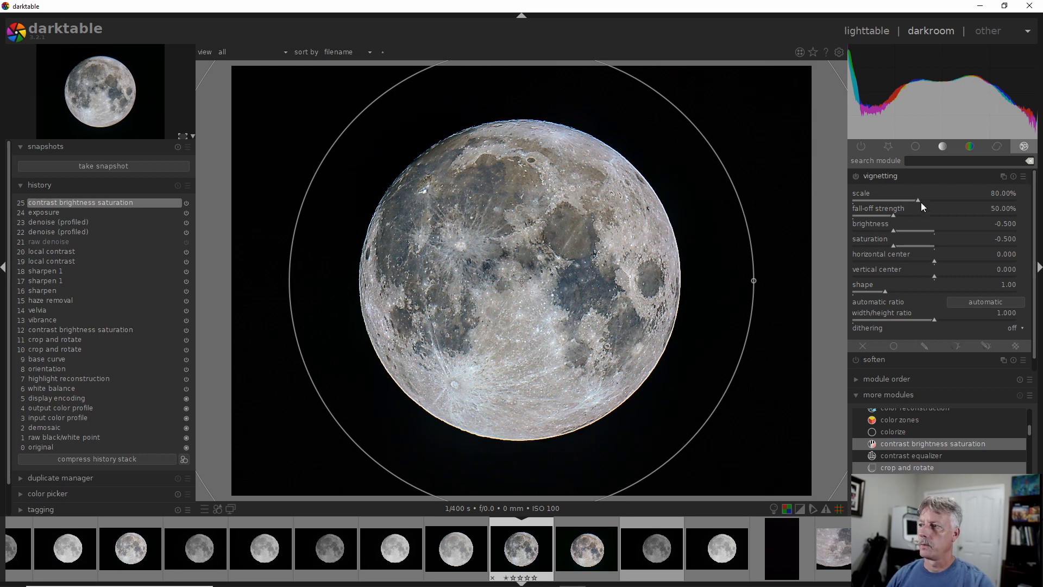
{"action": "left_click_drag", "start_coordinate": [918, 200], "coordinate": [877, 210]}
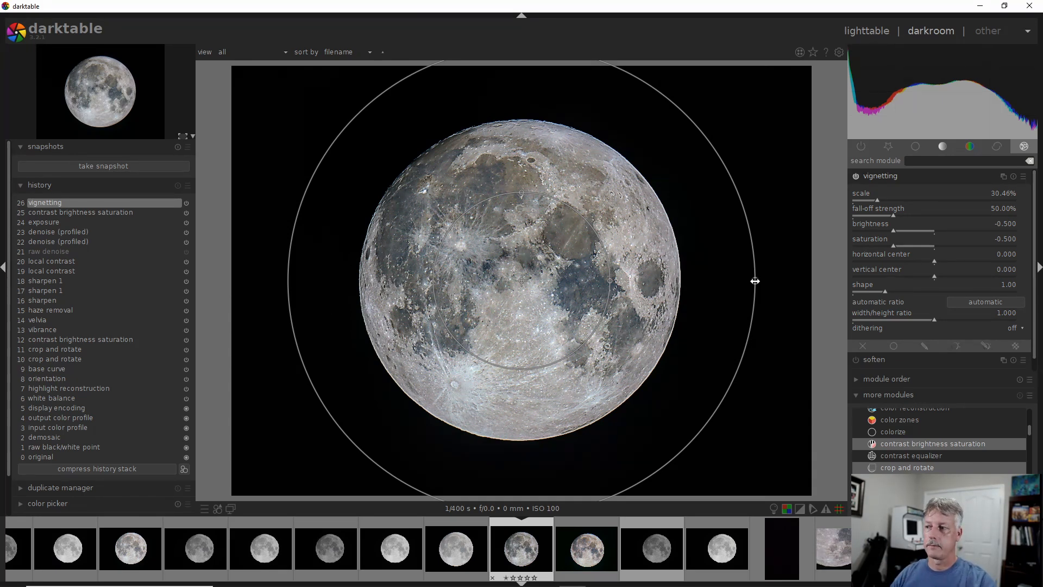
{"action": "left_click_drag", "start_coordinate": [755, 281], "coordinate": [635, 282]}
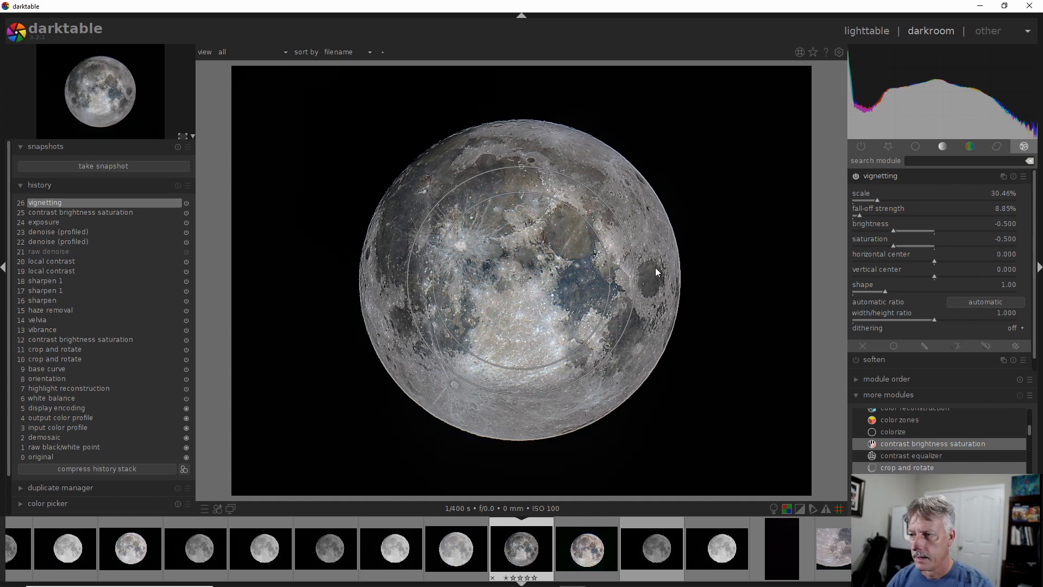
{"action": "left_click_drag", "start_coordinate": [638, 280], "coordinate": [612, 285]}
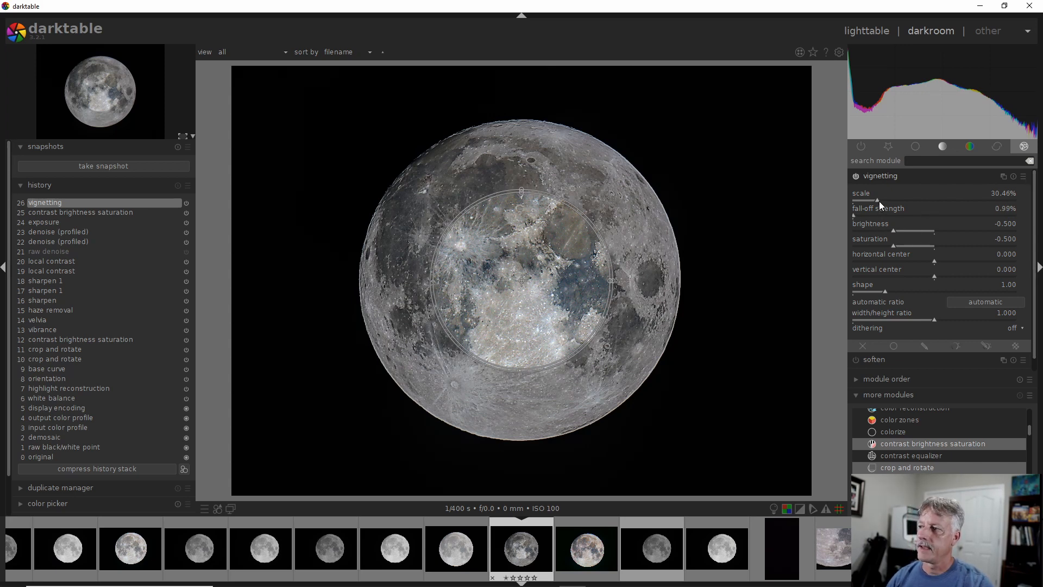
{"action": "left_click_drag", "start_coordinate": [878, 201], "coordinate": [897, 200]}
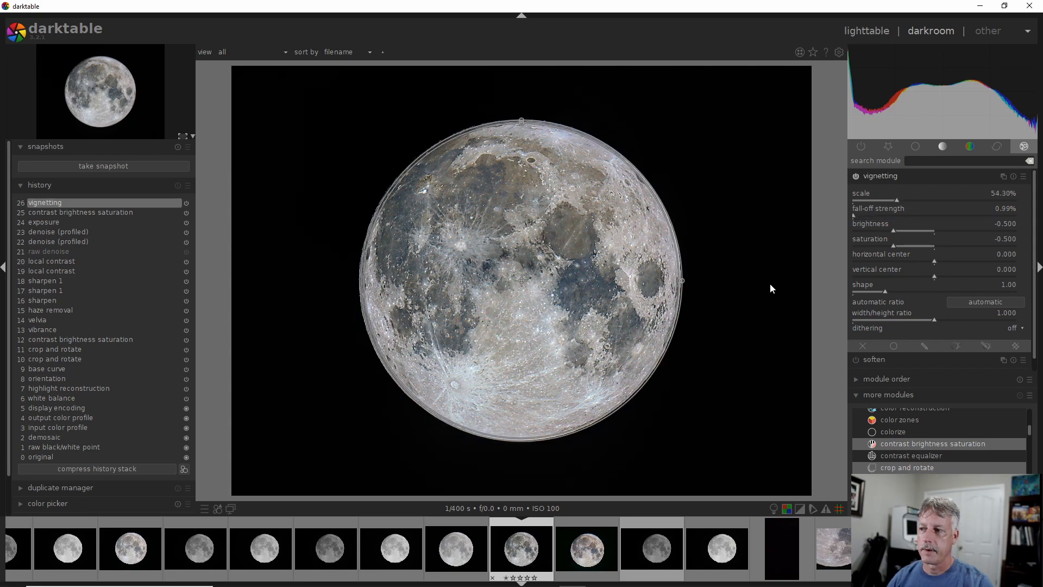
Step: Fit the vignette closely to the moon's edge with center -0.007 horizontal and -0.001 vertical, scale 54.72% and fall-off strength 0.52%
{"action": "scroll", "coordinate": [770, 284], "scroll_direction": "up", "scroll_amount": 3}
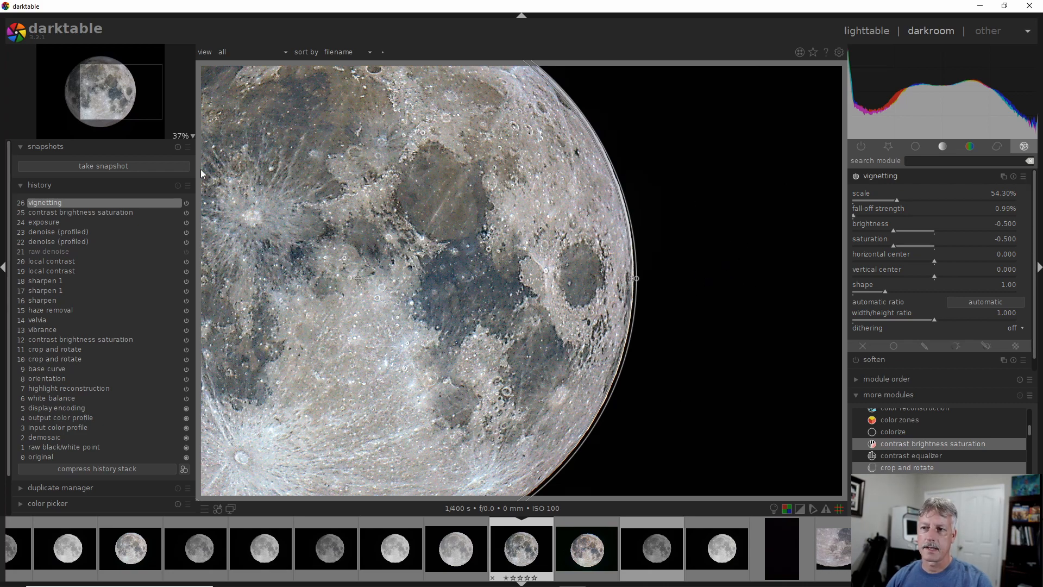
{"action": "left_click_drag", "start_coordinate": [675, 395], "coordinate": [835, 340]}
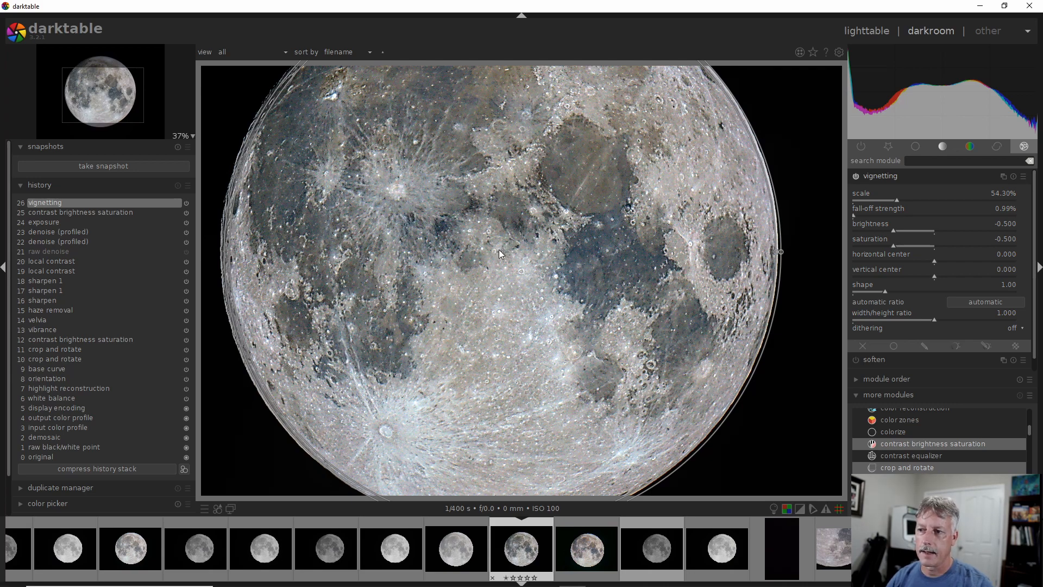
{"action": "left_click_drag", "start_coordinate": [503, 251], "coordinate": [499, 252]}
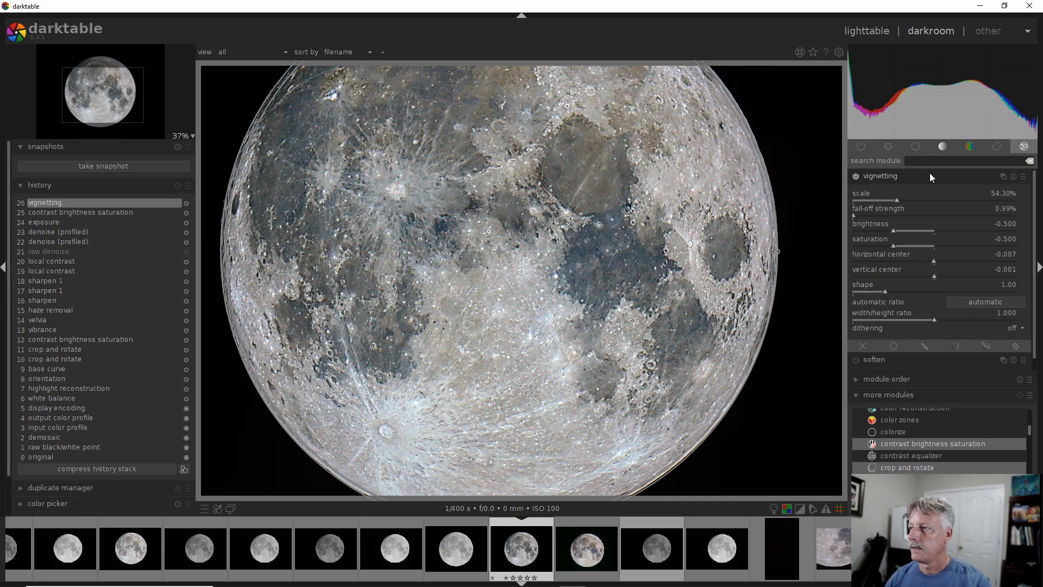
{"action": "right_click", "coordinate": [897, 200]}
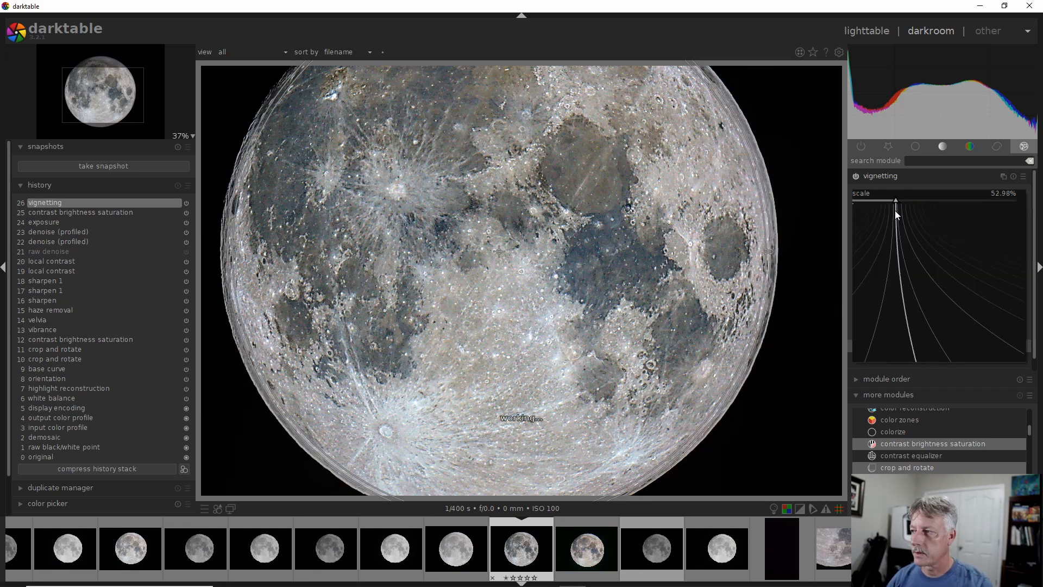
{"action": "left_click", "coordinate": [901, 242]}
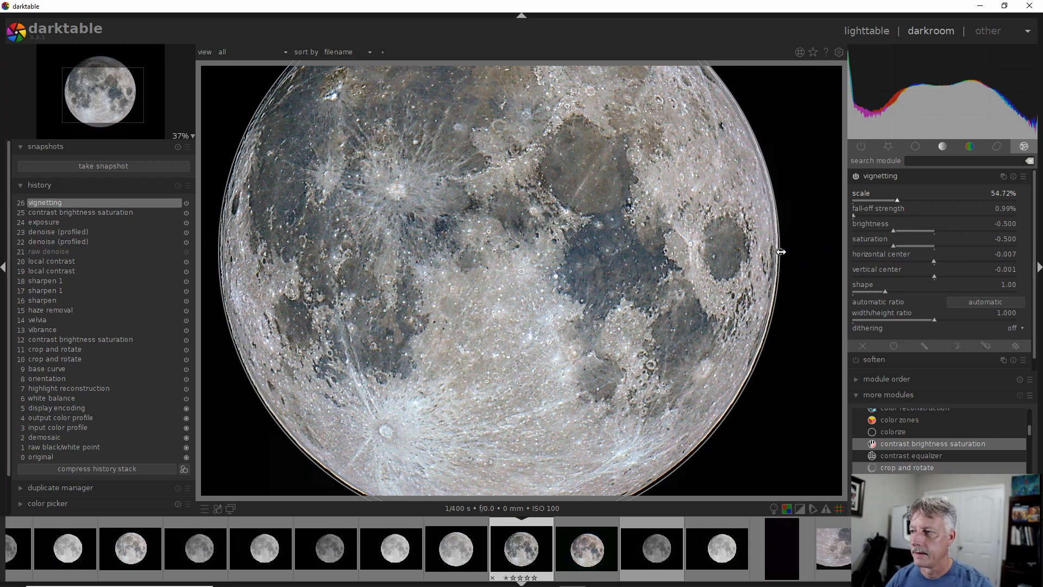
{"action": "scroll", "coordinate": [793, 251], "scroll_direction": "up", "scroll_amount": 5}
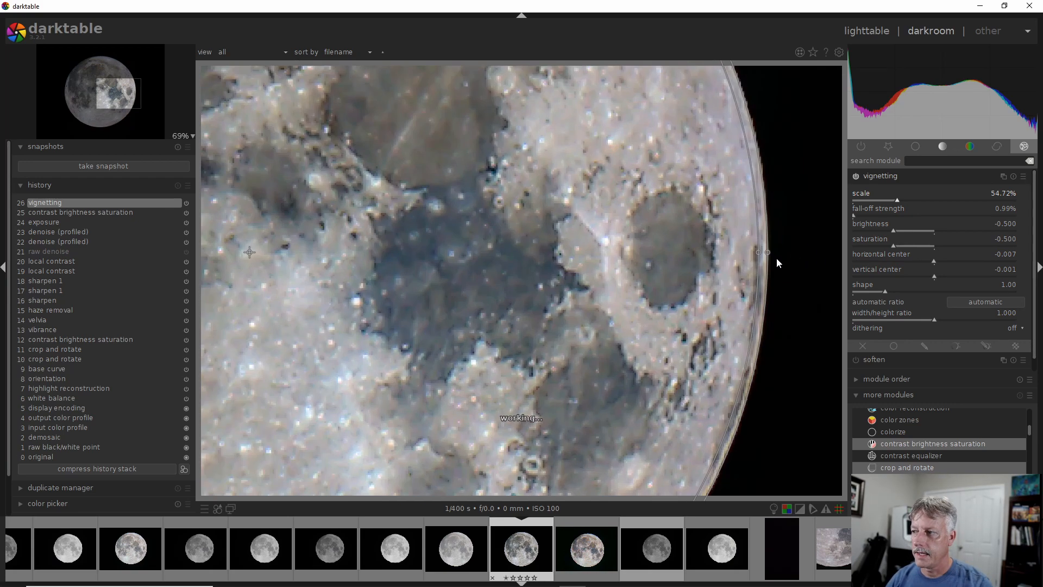
{"action": "left_click_drag", "start_coordinate": [768, 252], "coordinate": [763, 251]}
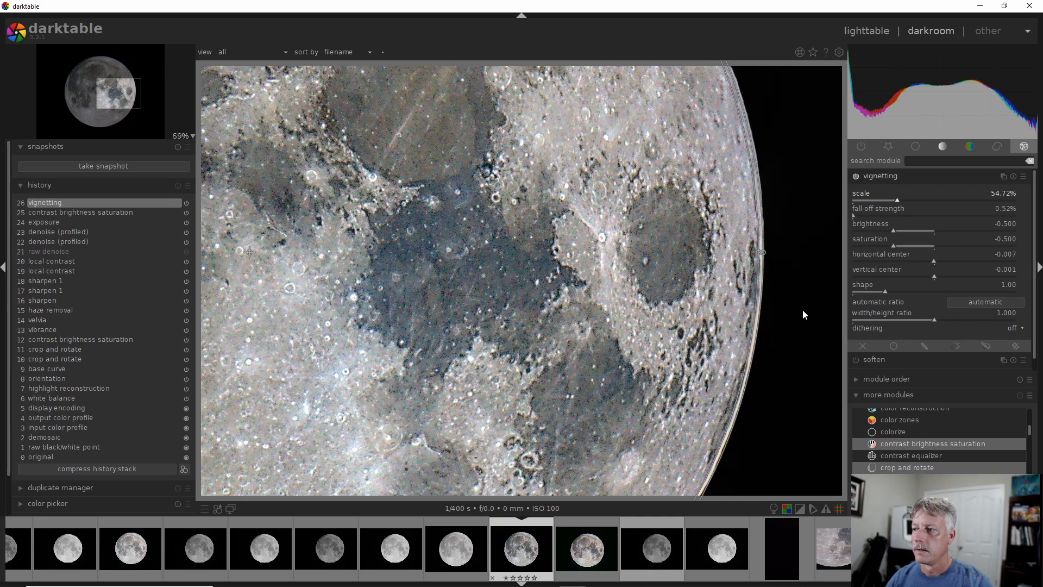
{"action": "scroll", "coordinate": [803, 313], "scroll_direction": "down", "scroll_amount": 4}
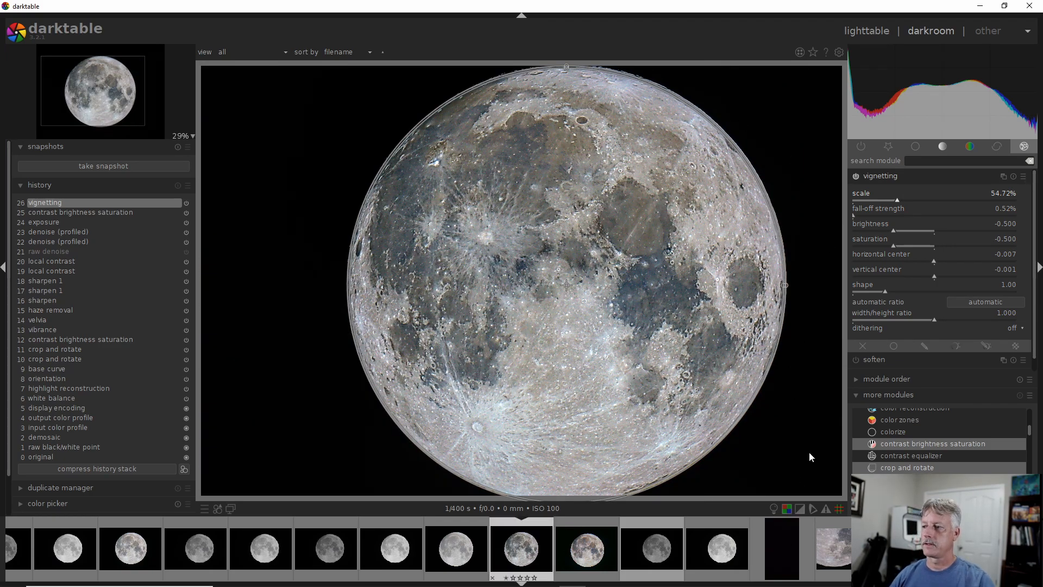
{"action": "left_click", "coordinate": [884, 177]}
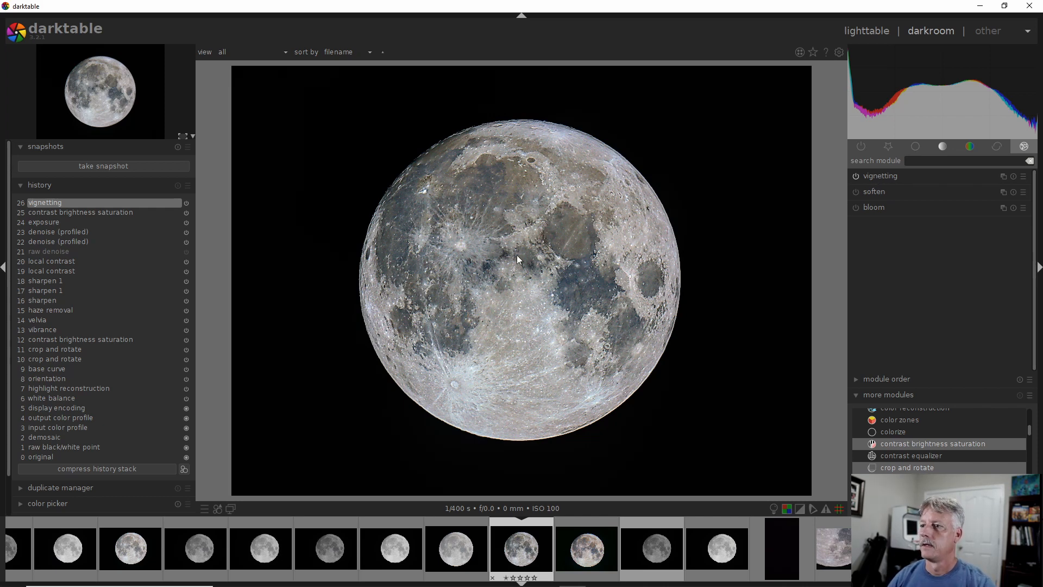
Step: Switch vignetting off and on to compare the dark sky and the moon's edge, in full view and at 69% zoom
{"action": "left_click", "coordinate": [855, 176]}
{"action": "left_click", "coordinate": [855, 176]}
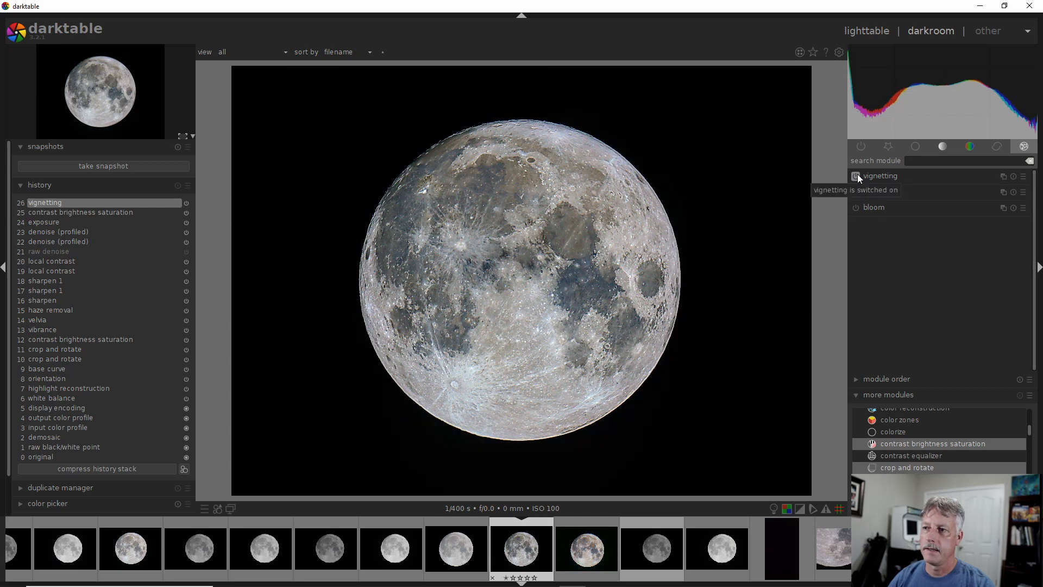
{"action": "left_click", "coordinate": [856, 176]}
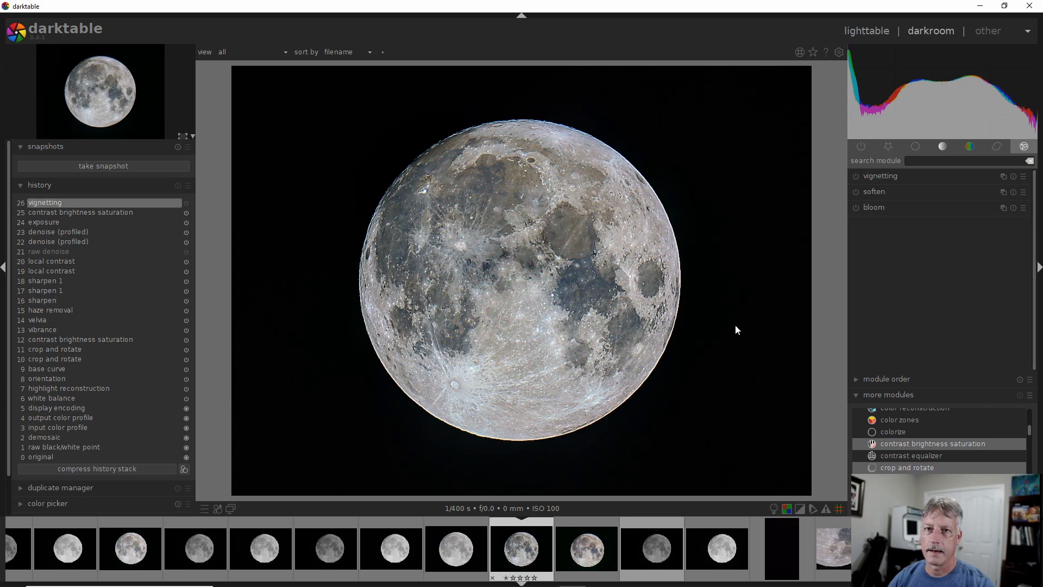
{"action": "scroll", "coordinate": [722, 321], "scroll_direction": "up", "scroll_amount": 4}
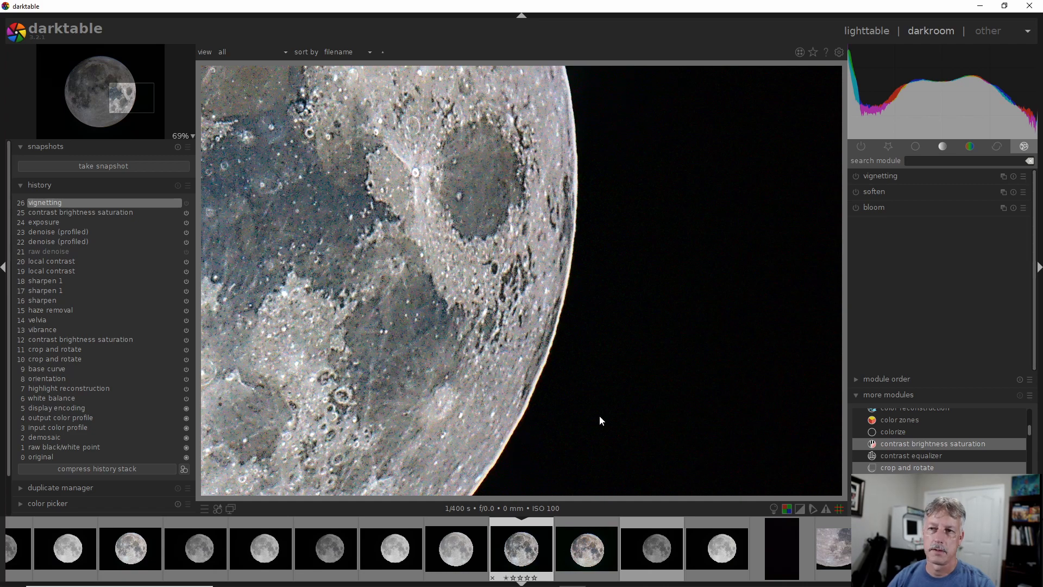
{"action": "left_click", "coordinate": [856, 176]}
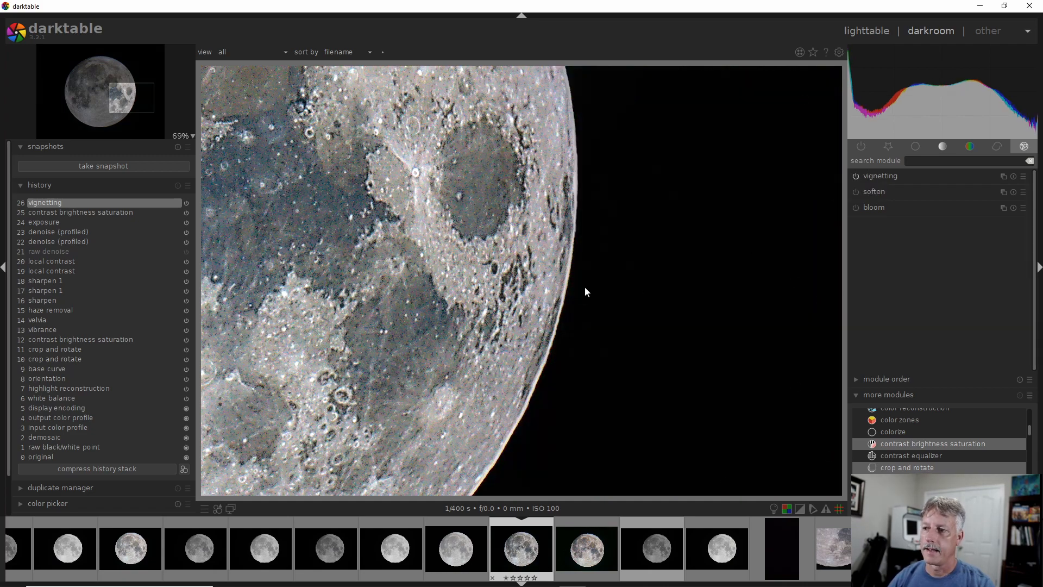
{"action": "left_click", "coordinate": [859, 176]}
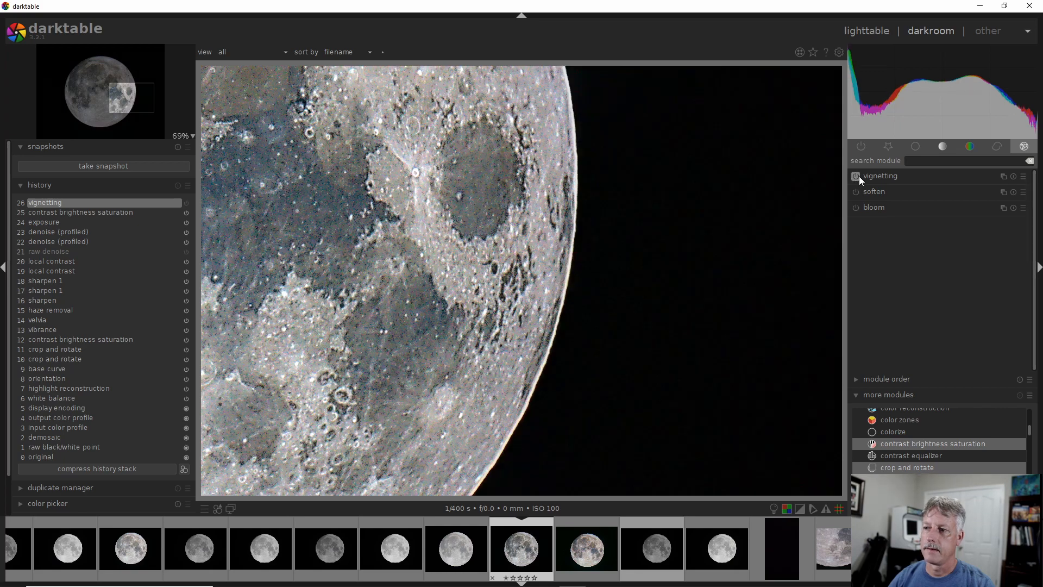
Step: Turn vignetting back on after comparing the moon's edge with and without it, and return to the full view
{"action": "left_click", "coordinate": [859, 176]}
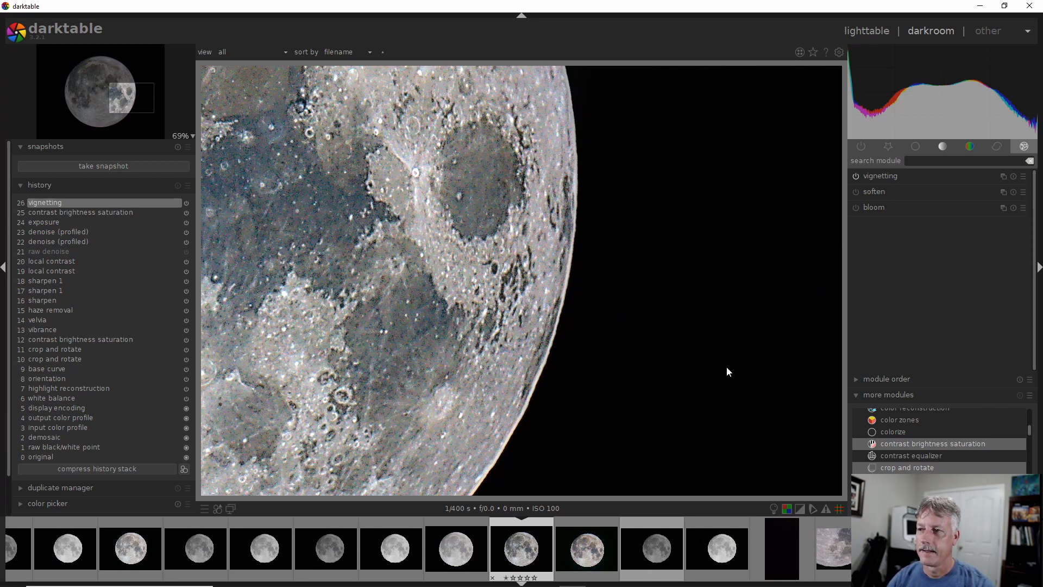
{"action": "left_click", "coordinate": [856, 176]}
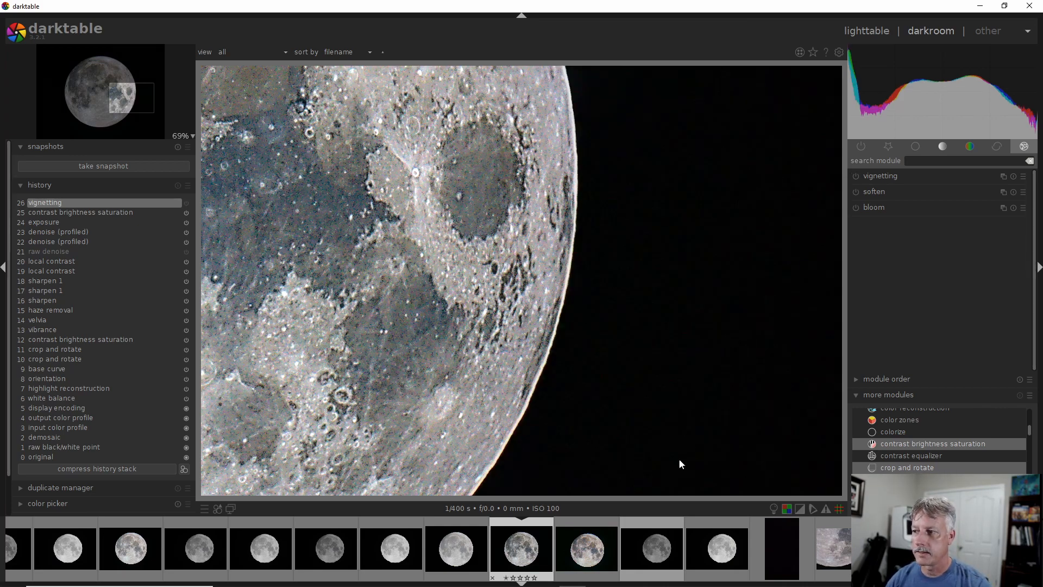
{"action": "left_click", "coordinate": [856, 175]}
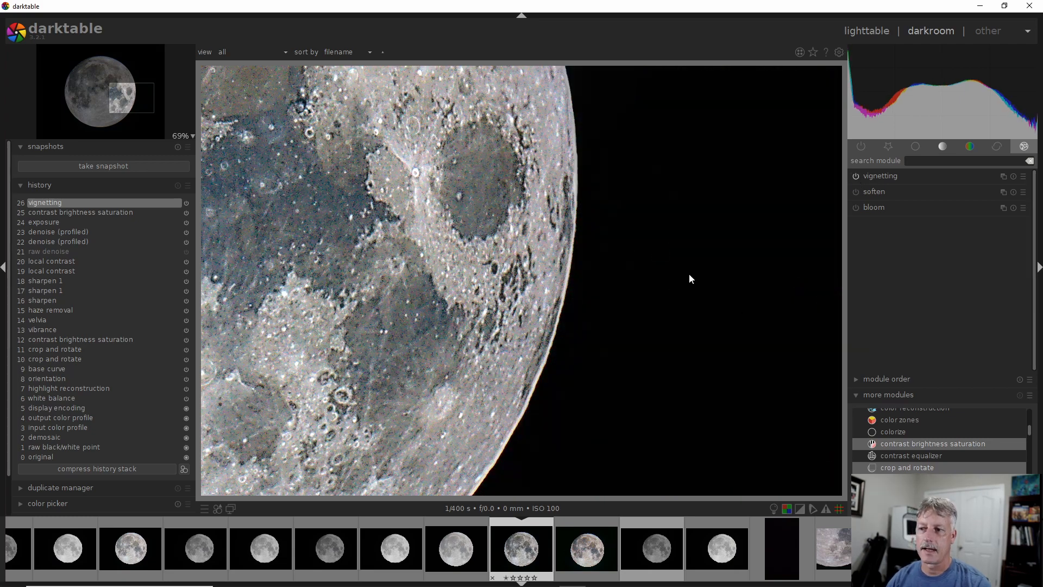
{"action": "scroll", "coordinate": [688, 278], "scroll_direction": "down", "scroll_amount": 6}
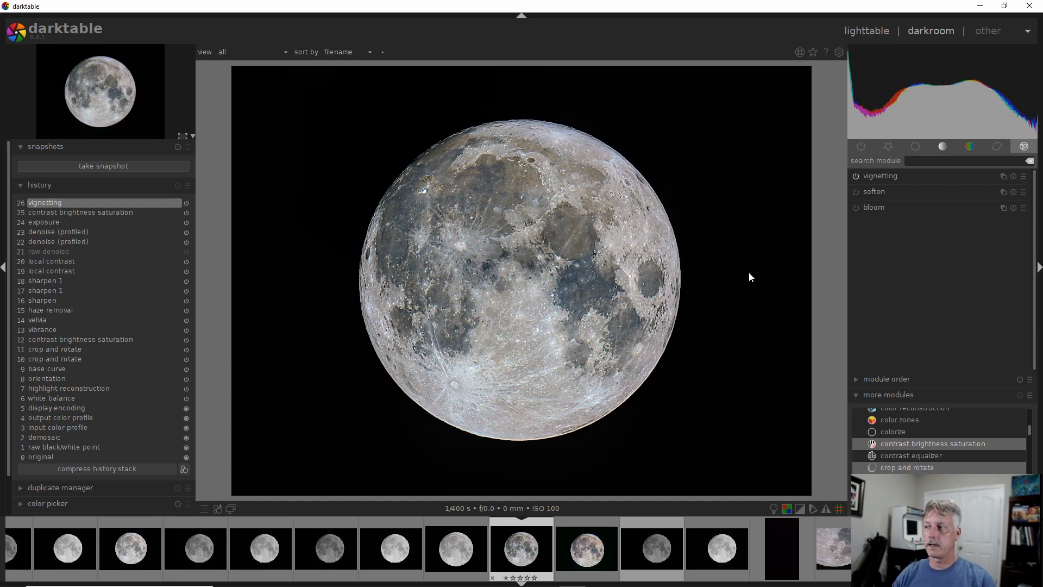
Step: Try the soften effect with a mix of 22% and then the default bloom effect, switching each off again
{"action": "left_click", "coordinate": [856, 191]}
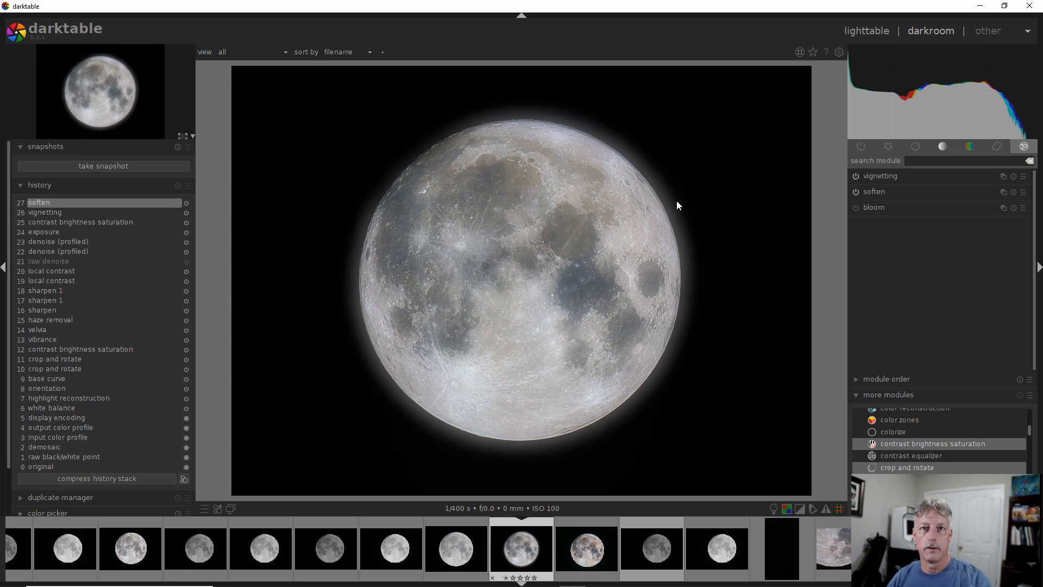
{"action": "left_click", "coordinate": [869, 193]}
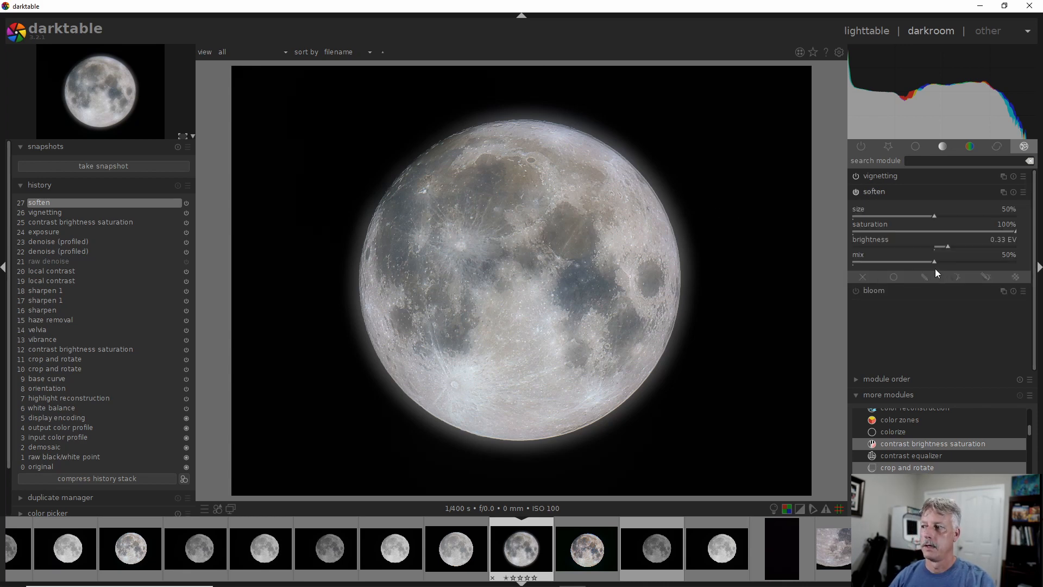
{"action": "left_click_drag", "start_coordinate": [936, 262], "coordinate": [887, 261]}
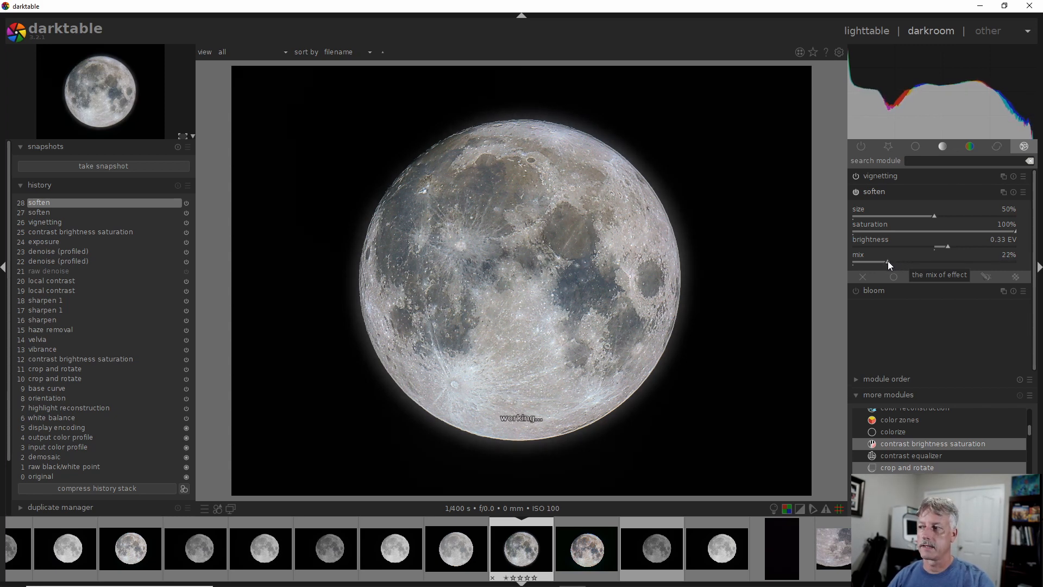
{"action": "left_click", "coordinate": [856, 193]}
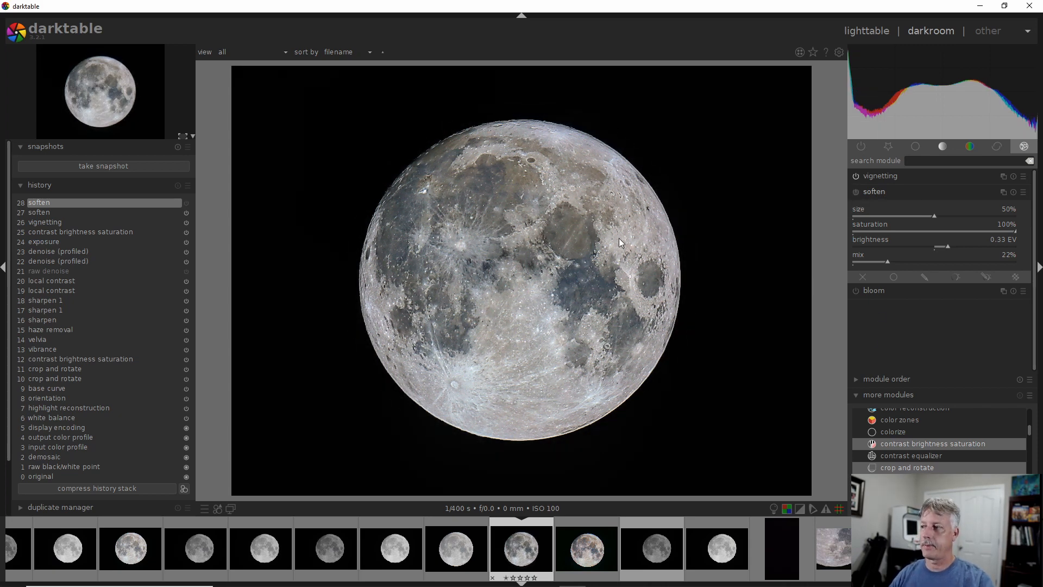
{"action": "left_click", "coordinate": [856, 290]}
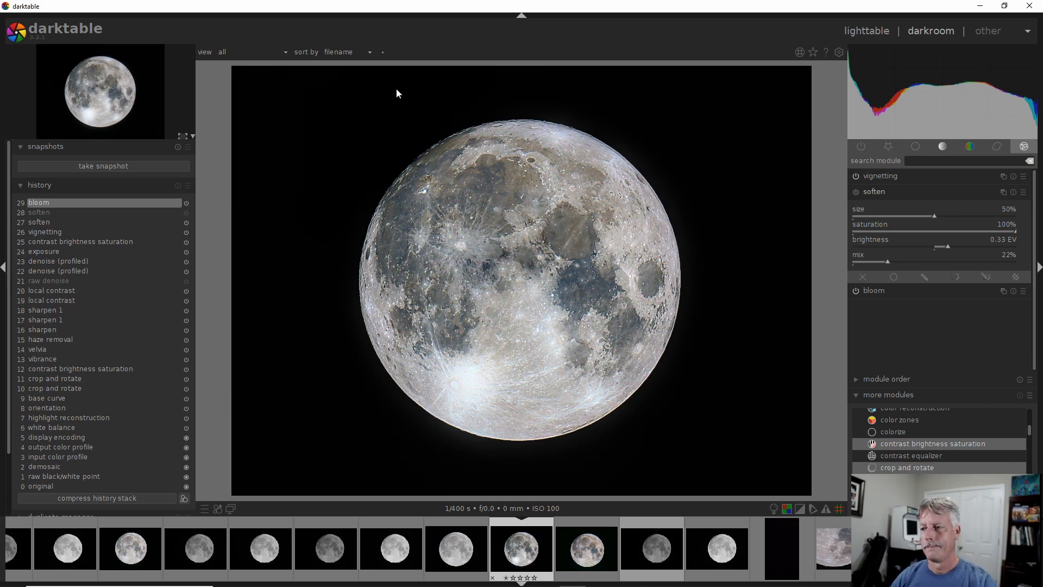
{"action": "left_click", "coordinate": [857, 291]}
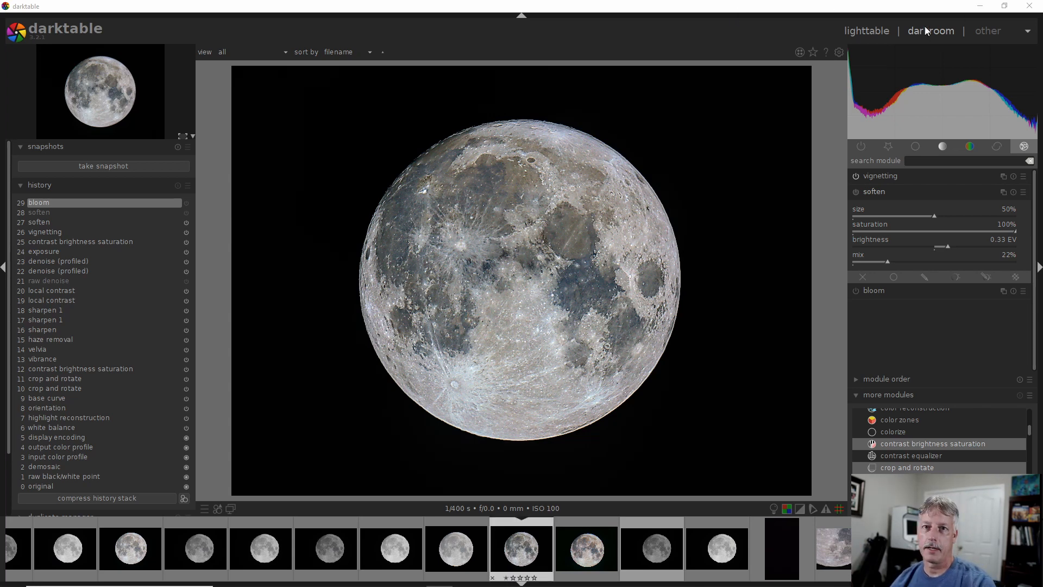
Step: Go to the lighttable and set the export path to D:\\Pictures\\Moon2
{"action": "left_click", "coordinate": [864, 31]}
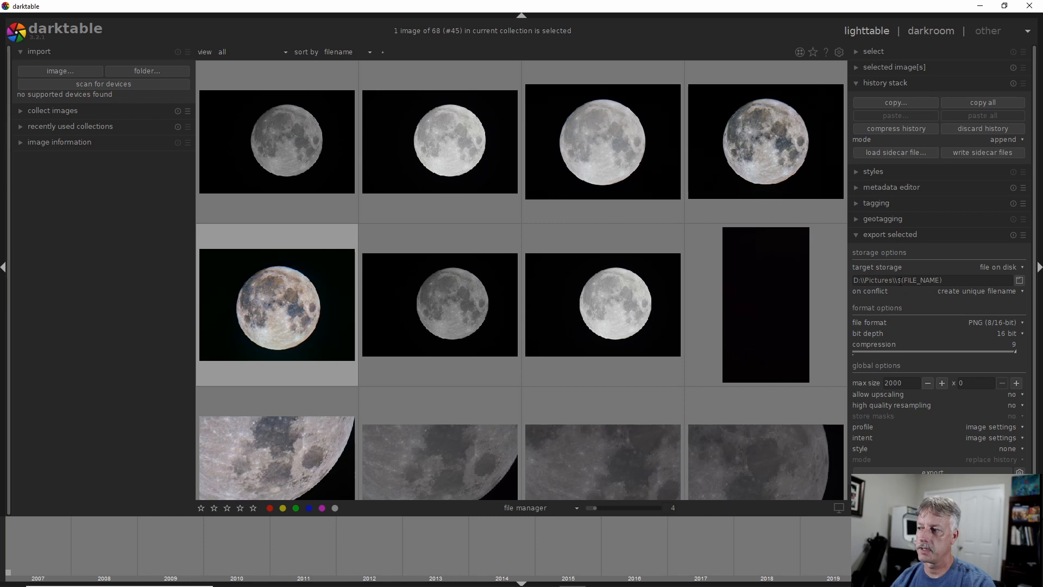
{"action": "left_click_drag", "start_coordinate": [899, 281], "coordinate": [945, 280]}
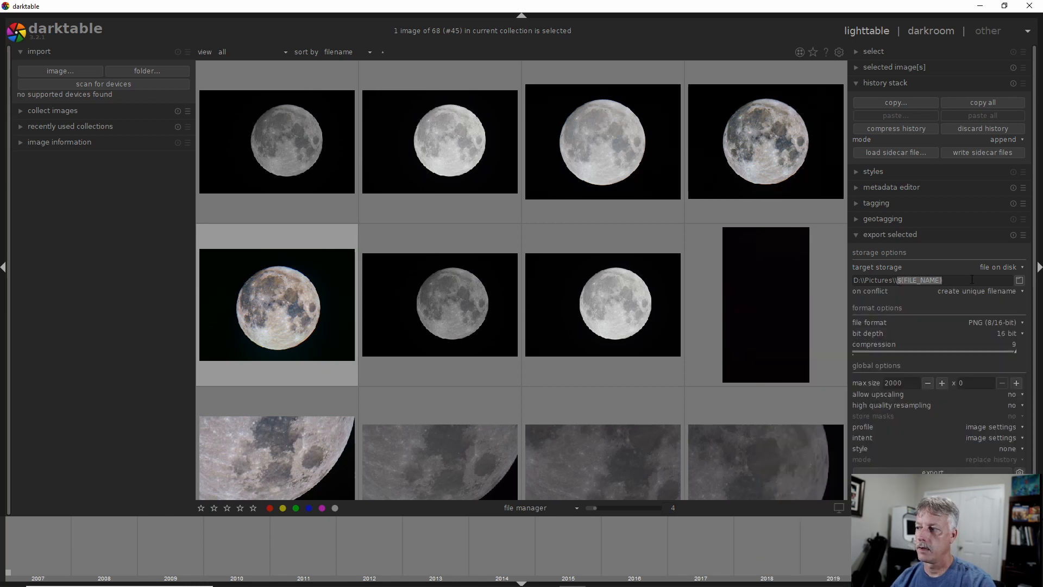
{"action": "type", "text": "Moon2"}
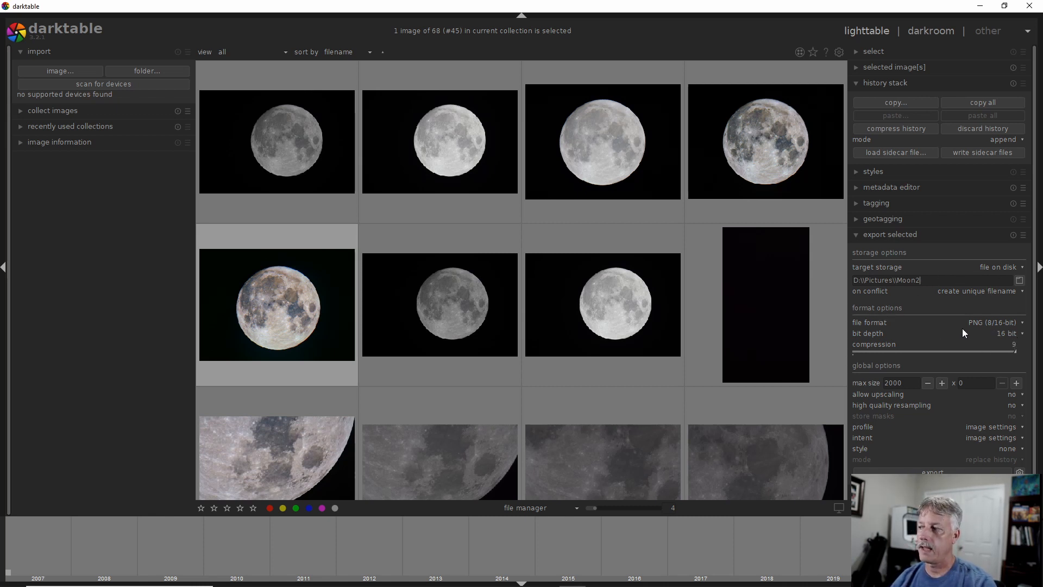
Step: Set the export format to PNG (8/16-bit) with a bit depth of 8 bit
{"action": "left_click", "coordinate": [1005, 322]}
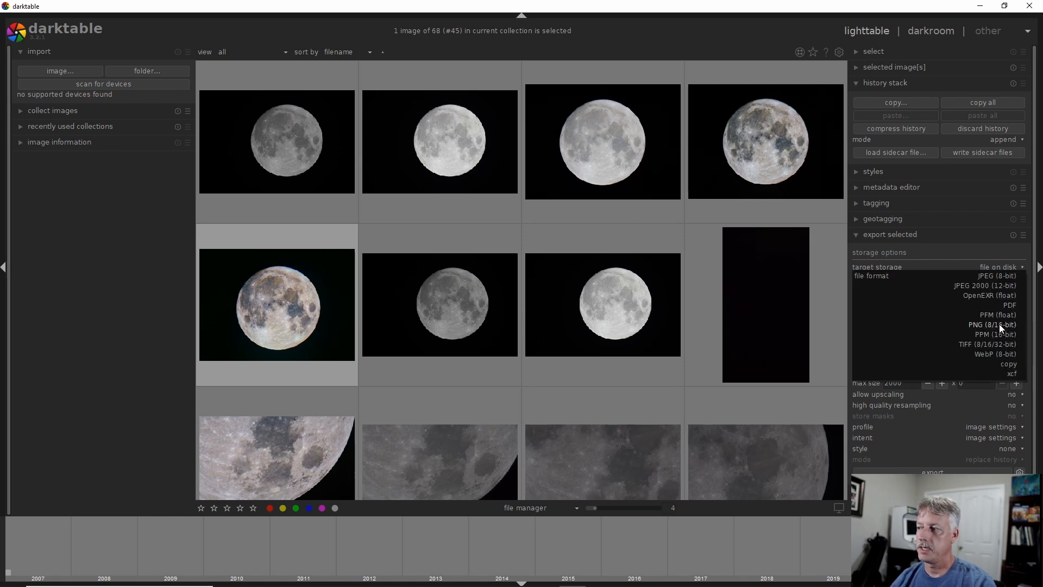
{"action": "left_click", "coordinate": [998, 325]}
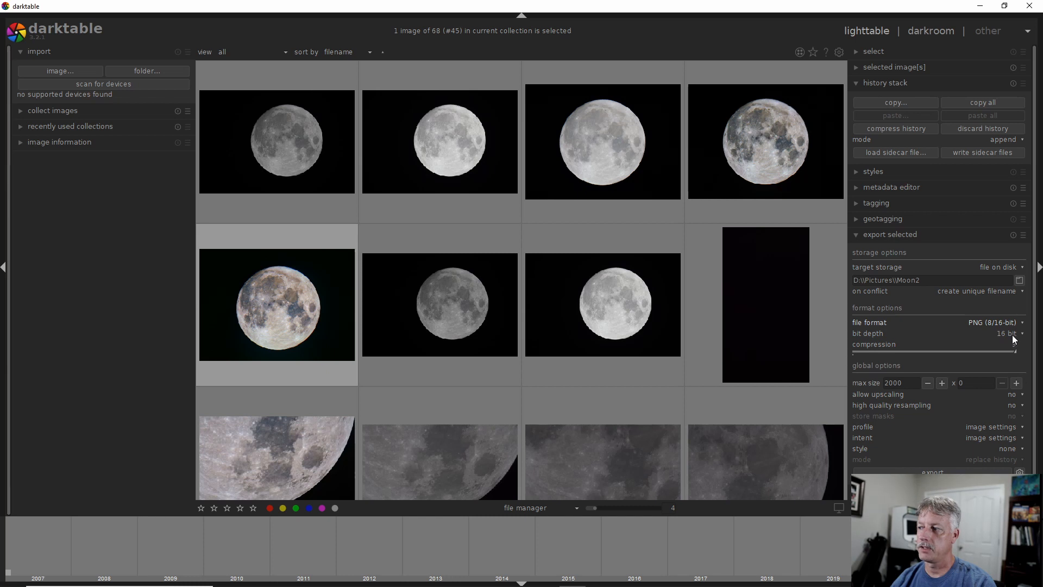
{"action": "left_click", "coordinate": [1013, 334]}
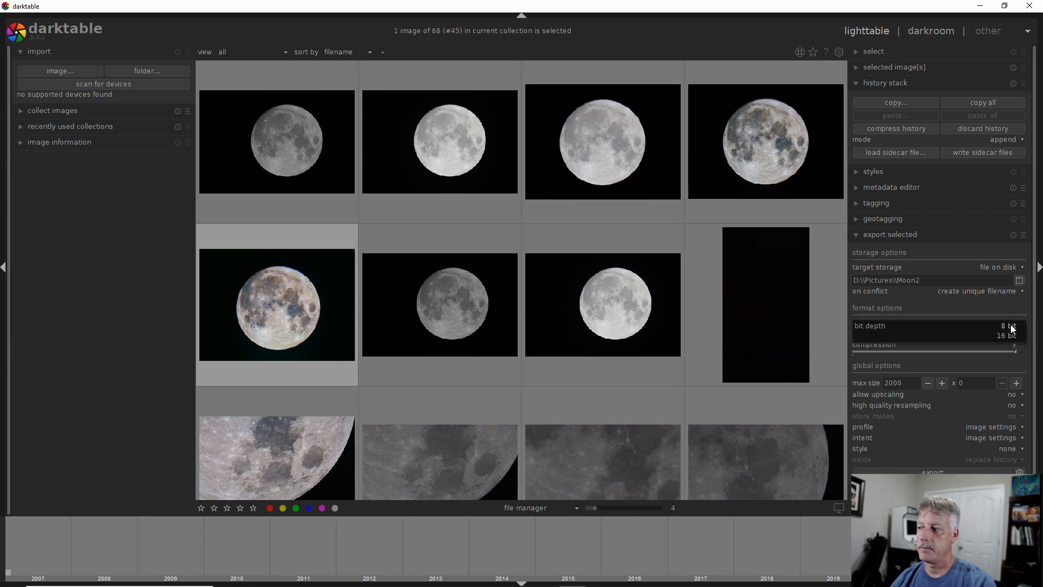
{"action": "left_click", "coordinate": [1011, 327]}
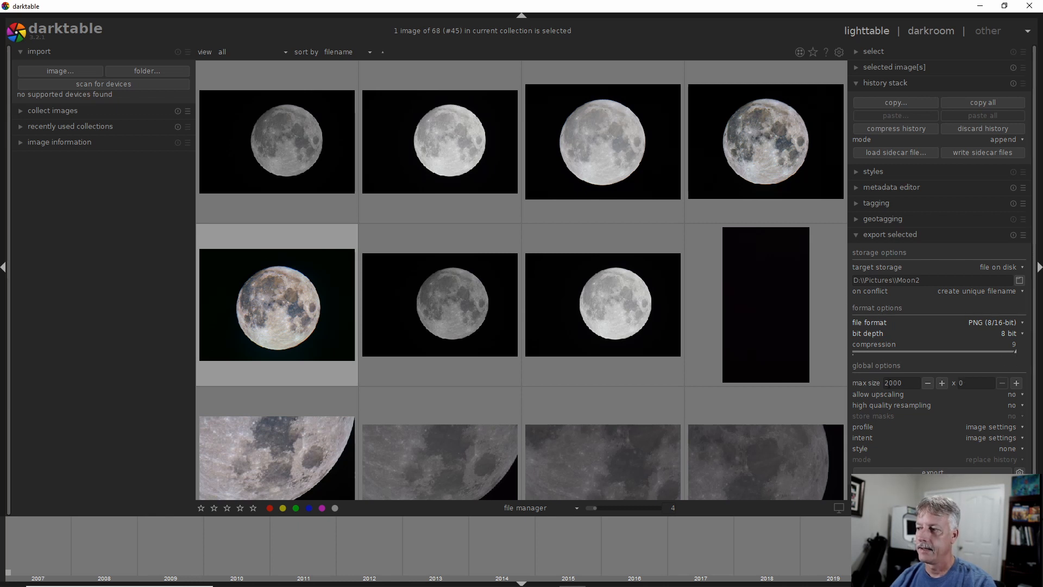
Step: Set the maximum export width to 2000 and export the selected moon photo
{"action": "left_click_drag", "start_coordinate": [914, 382], "coordinate": [863, 385]}
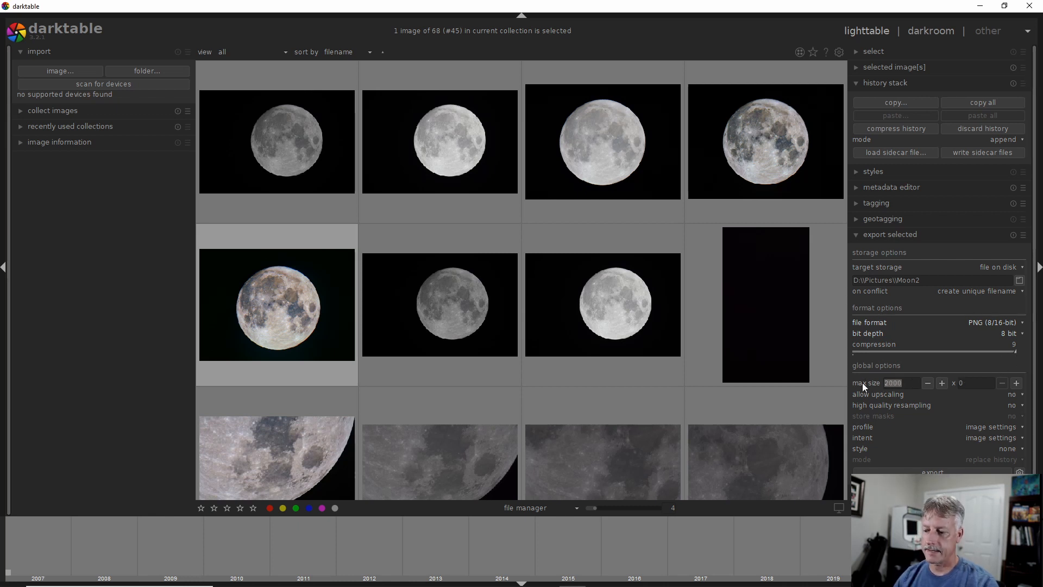
{"action": "key", "text": "BackSpace"}
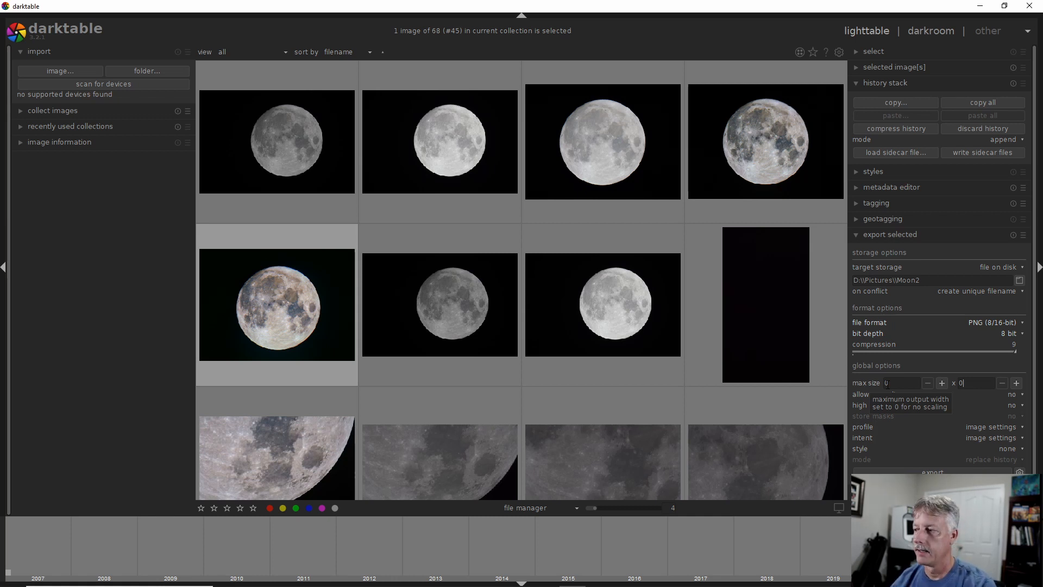
{"action": "left_click_drag", "start_coordinate": [896, 384], "coordinate": [876, 385]}
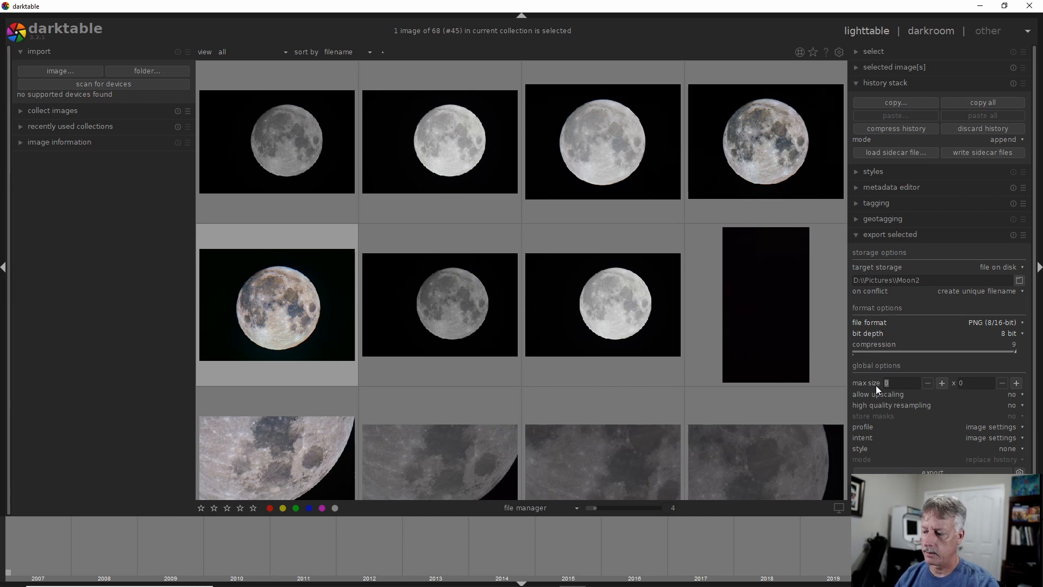
{"action": "type", "text": "2000"}
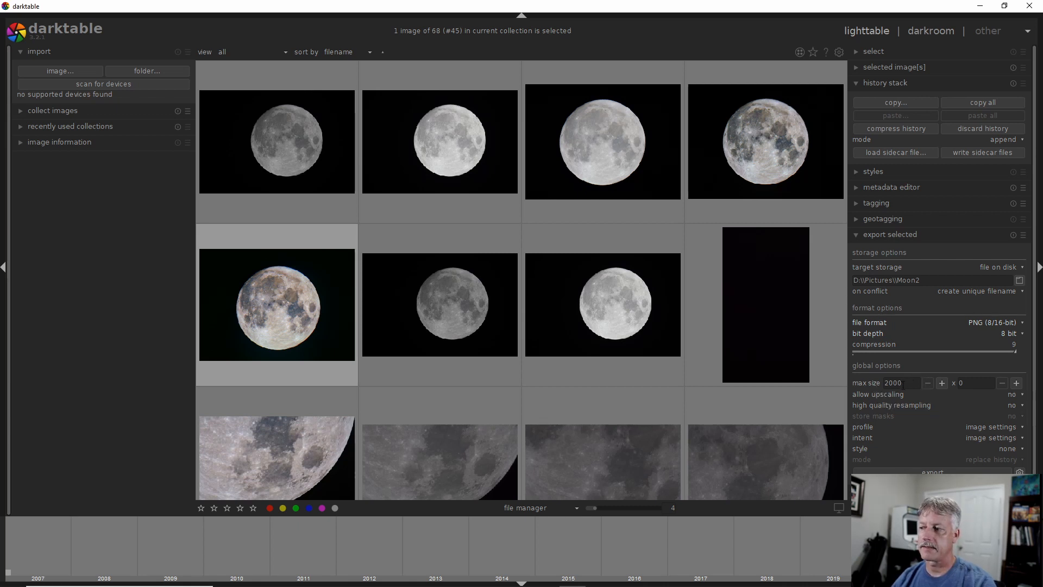
{"action": "left_click", "coordinate": [973, 383]}
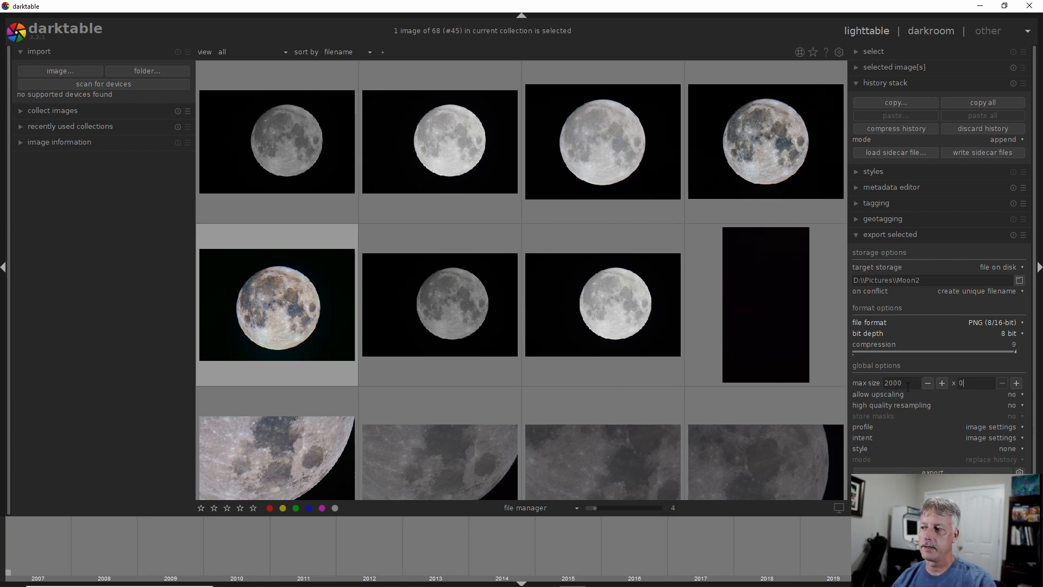
{"action": "left_click", "coordinate": [906, 384]}
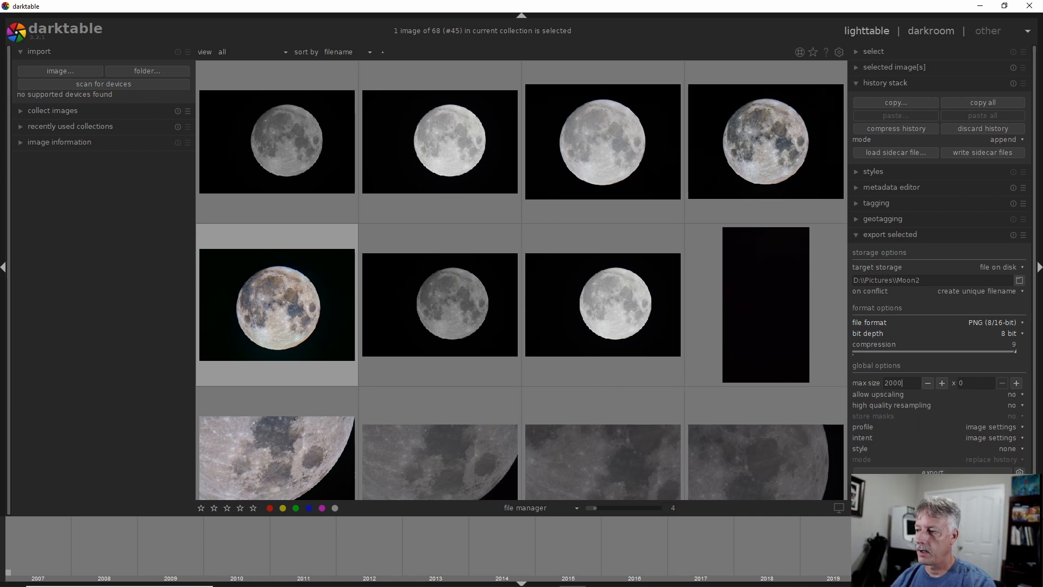
{"action": "left_click", "coordinate": [954, 472]}
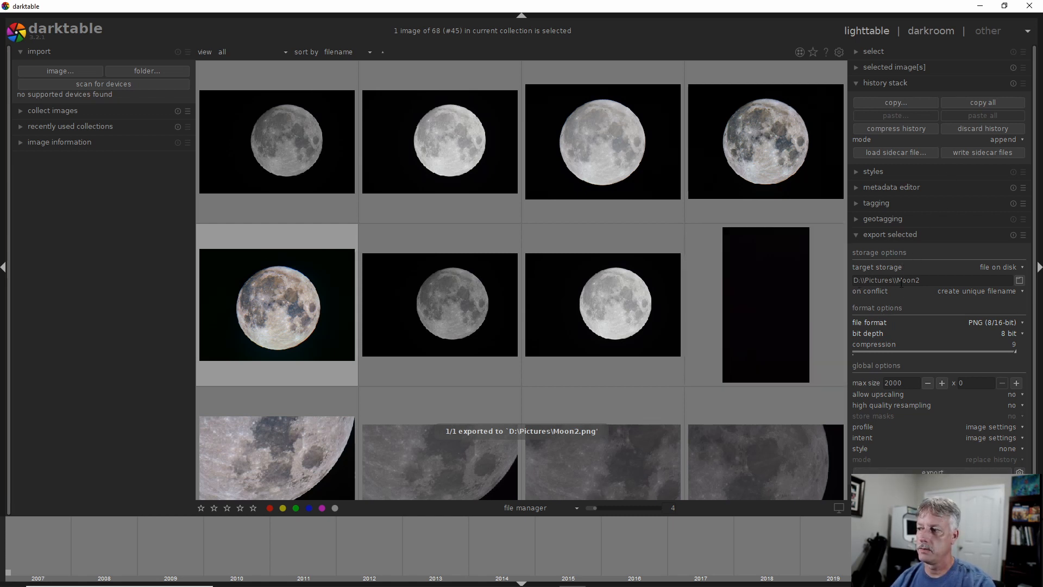
Step: Switch to File Explorer, find Moon2.png in the Pictures folder on drive D and open it in Photos for viewing
{"action": "mouse_move", "coordinate": [367, 581]}
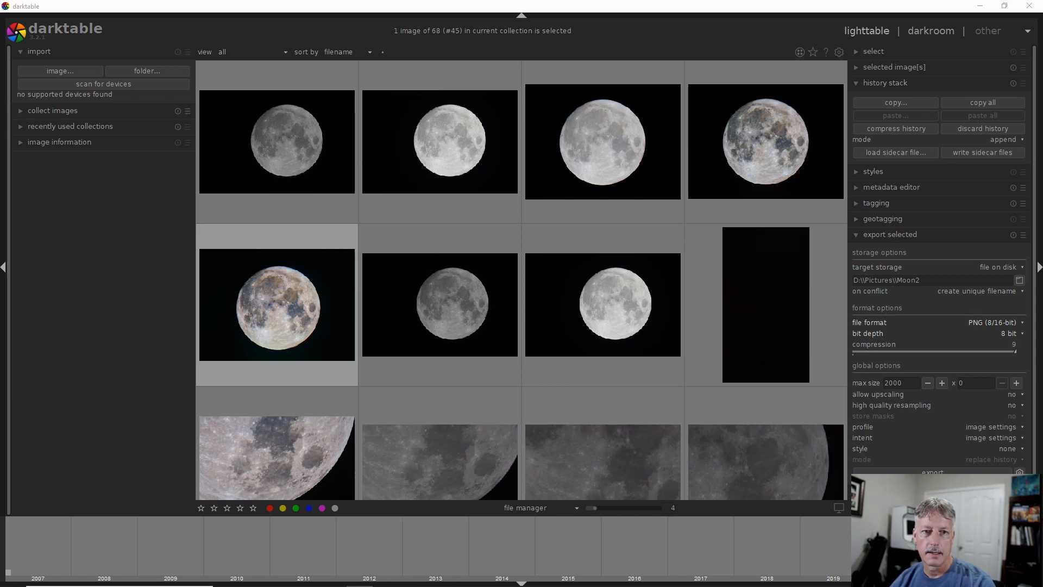
{"action": "left_click_drag", "start_coordinate": [482, 151], "coordinate": [573, 110]}
{"action": "scroll", "coordinate": [655, 358], "scroll_direction": "down", "scroll_amount": 7}
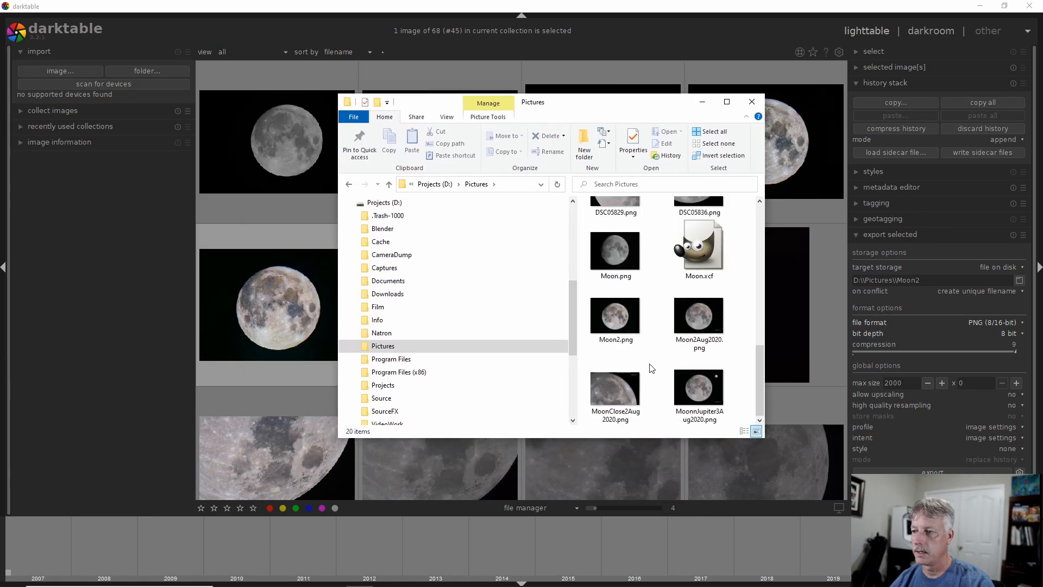
{"action": "double_click", "coordinate": [623, 312]}
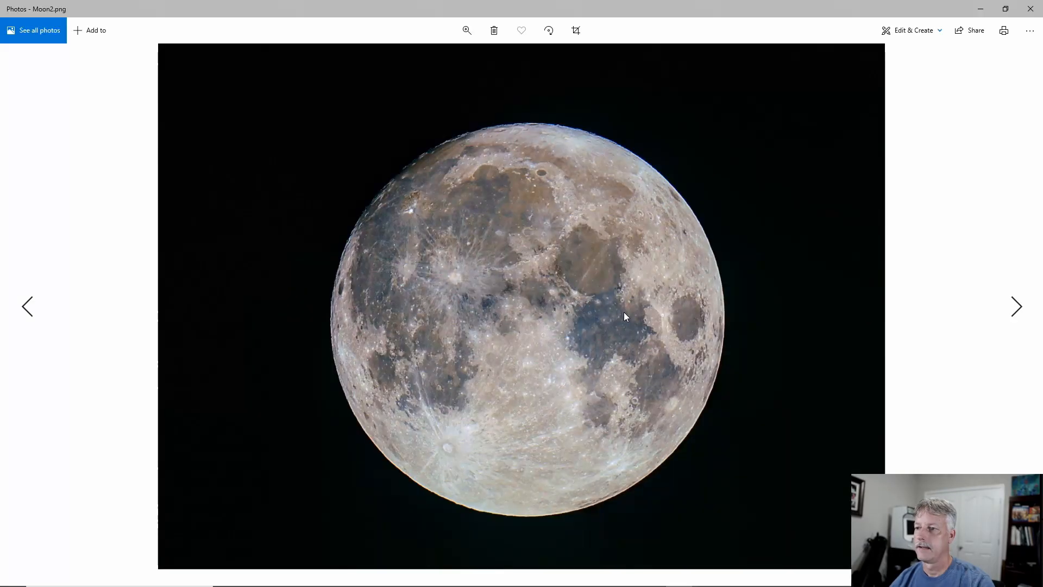